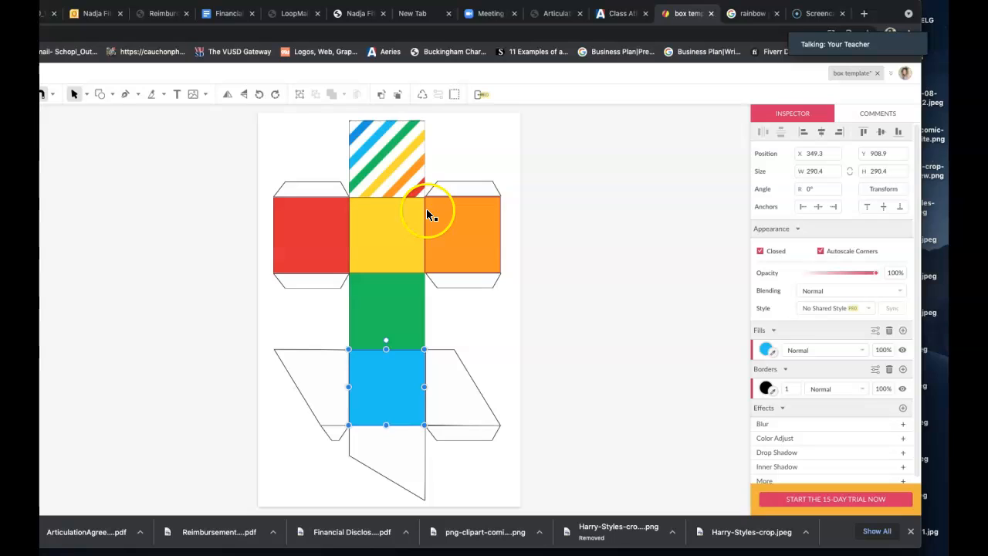
{"action": "left_click", "coordinate": [451, 219]}
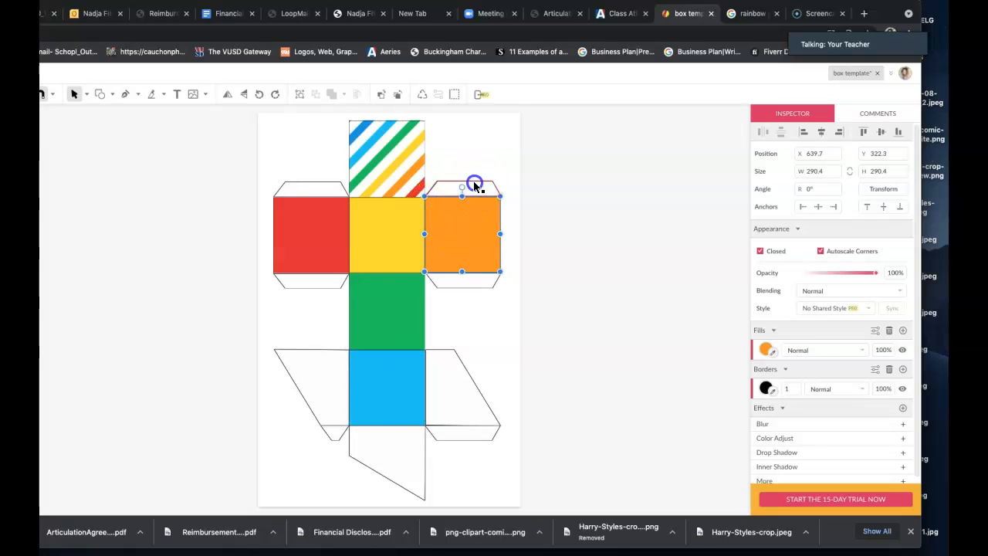
{"action": "left_click", "coordinate": [473, 184]}
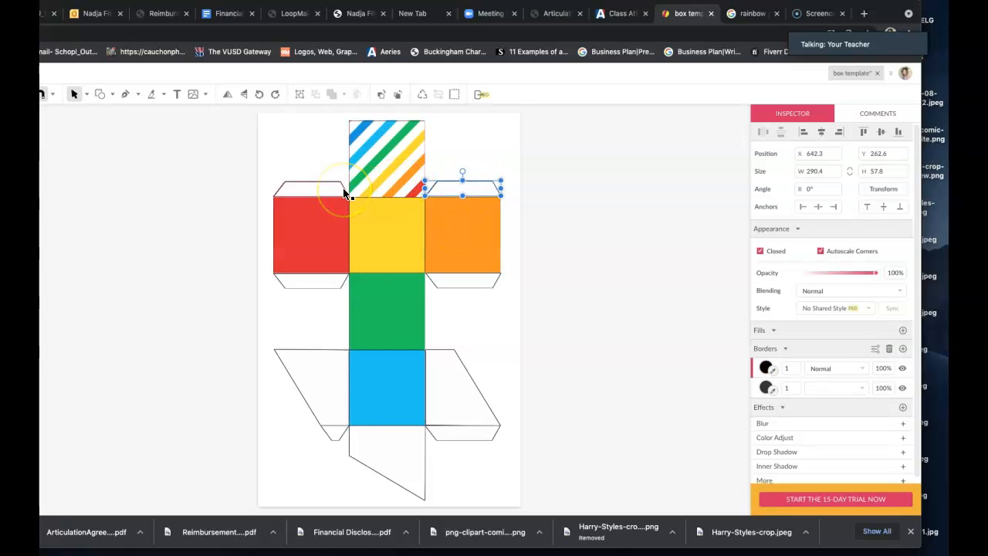
{"action": "left_click", "coordinate": [404, 208]}
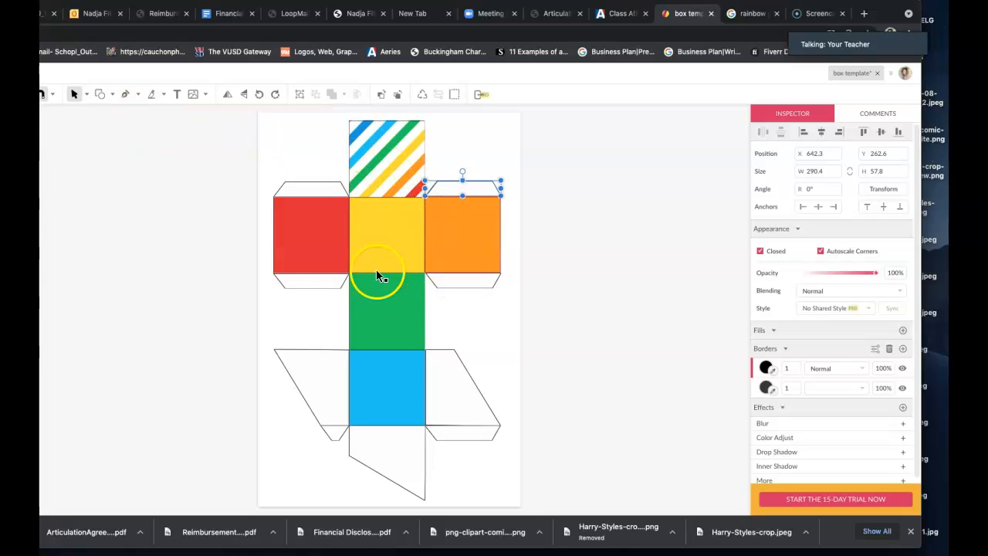
Draw a five-pointed star about 301 by 292 px beside the striped top panel
{"action": "left_click", "coordinate": [101, 97]}
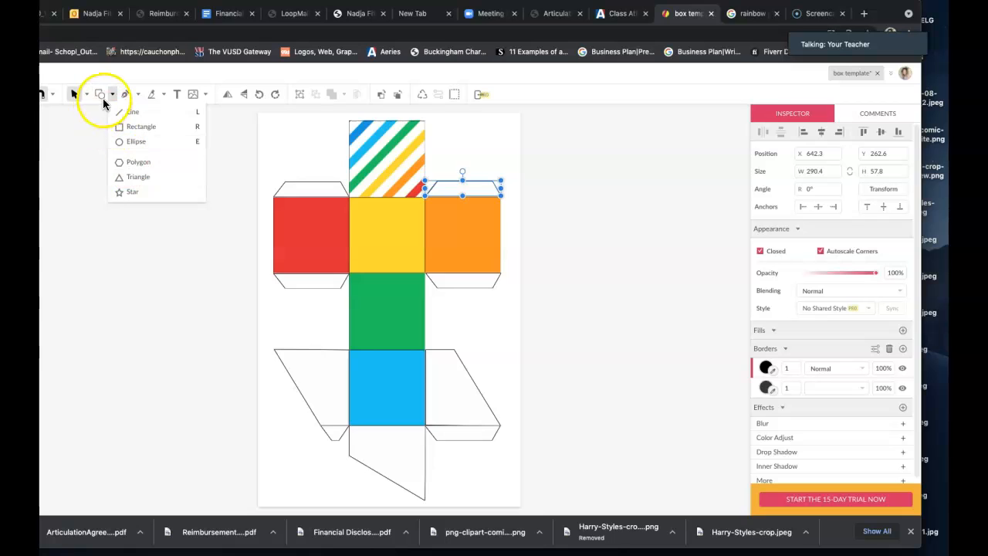
{"action": "left_click", "coordinate": [134, 194]}
{"action": "left_click_drag", "start_coordinate": [295, 153], "coordinate": [309, 164]}
{"action": "mouse_move", "coordinate": [277, 130]}
{"action": "left_mouse_down"}
{"action": "mouse_move", "coordinate": [270, 122]}
{"action": "mouse_move", "coordinate": [293, 127]}
{"action": "mouse_move", "coordinate": [284, 125]}
{"action": "left_mouse_up"}
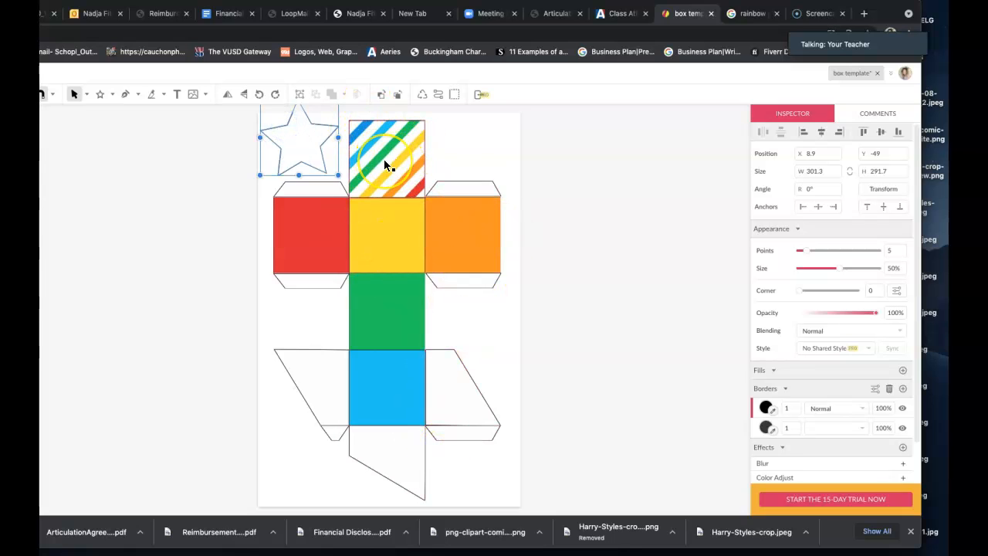
{"action": "left_click", "coordinate": [321, 142]}
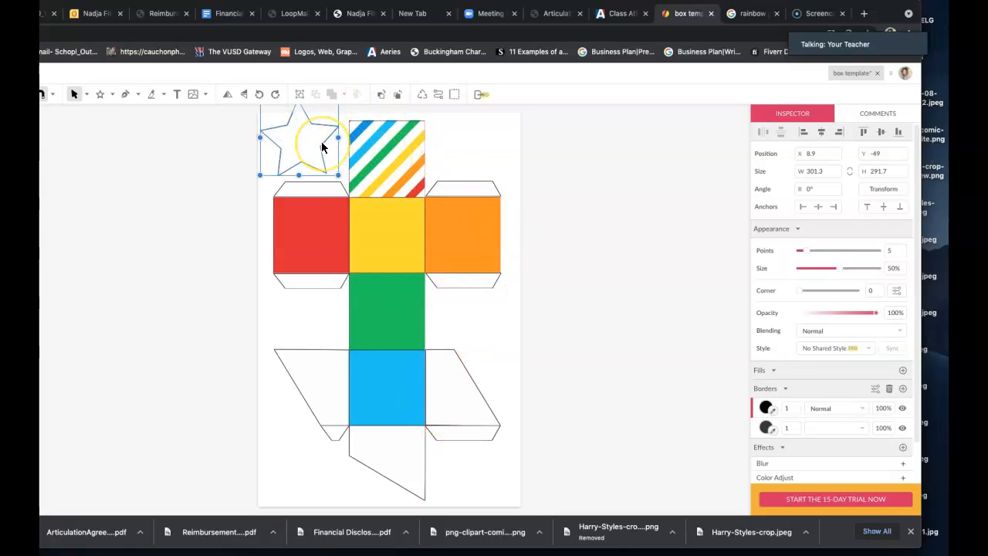
{"action": "left_click", "coordinate": [372, 202]}
Undo the star, the panel colour fills and the striped pattern until the box template is blank, and clear the selection
{"action": "key", "text": "super+z"}
{"action": "key", "text": "super+z"}
{"action": "key", "text": "super+z"}
{"action": "key", "text": "super+z"}
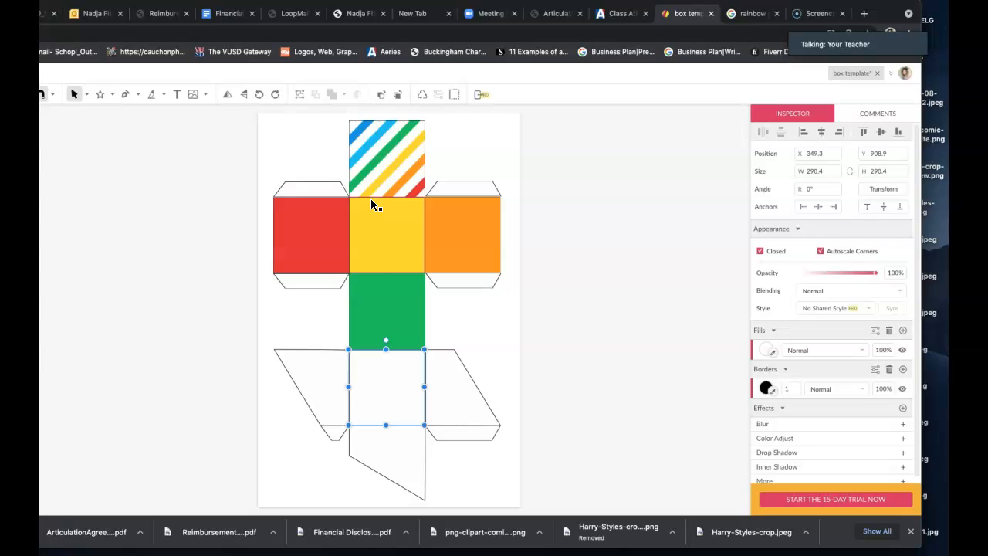
{"action": "key", "text": "super+z"}
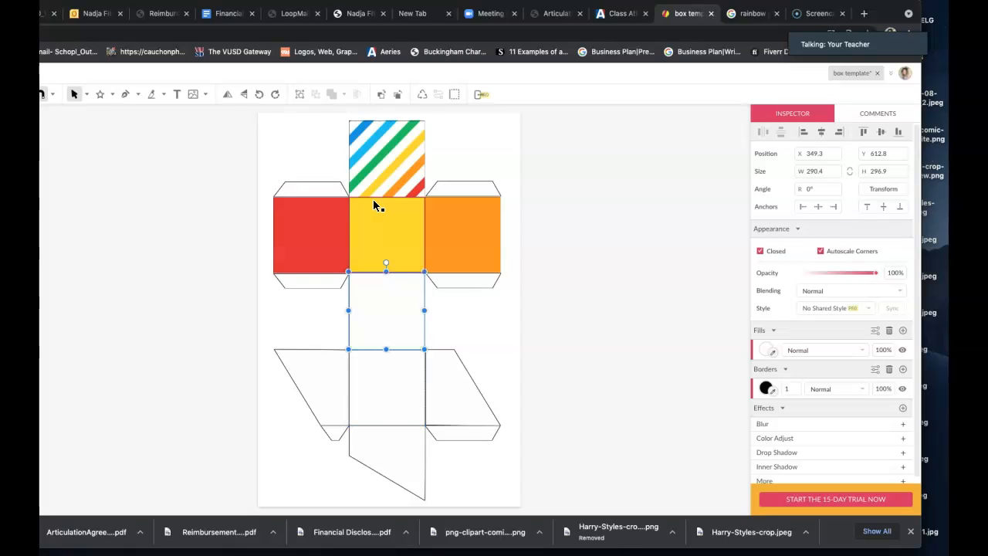
{"action": "key", "text": "super+z"}
{"action": "key", "text": "super+z"}
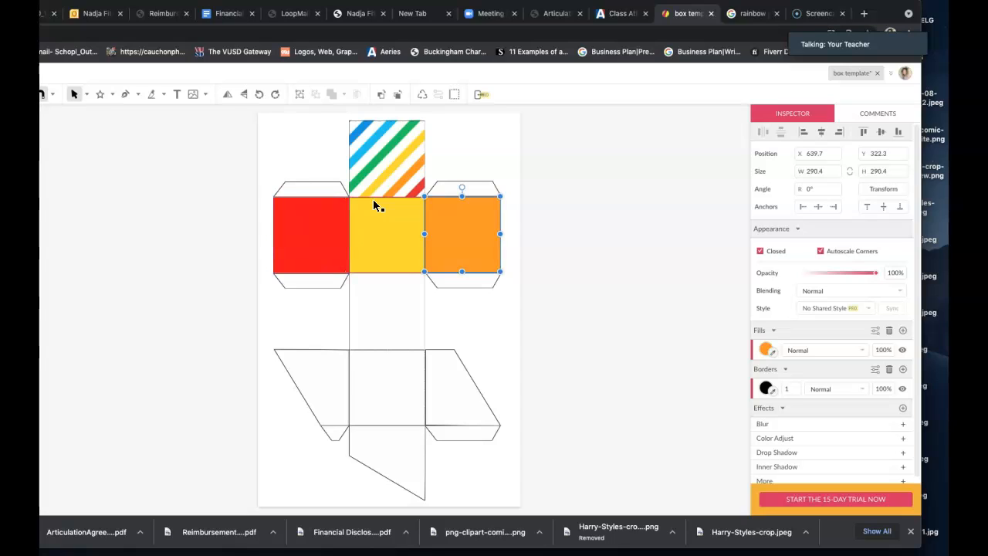
{"action": "key", "text": "super+z"}
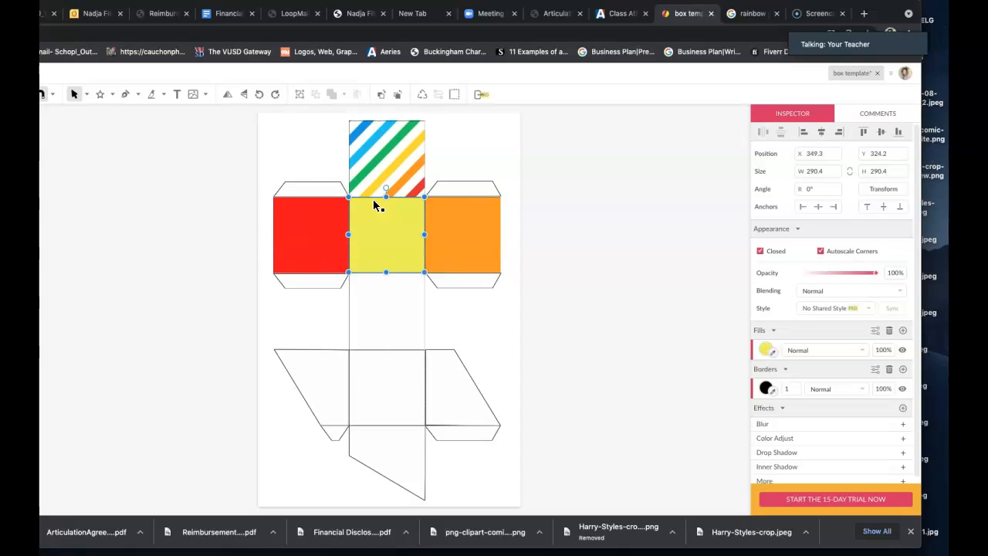
{"action": "key", "text": "super+z"}
{"action": "key", "text": "super+z"}
{"action": "key", "text": "super+z"}
{"action": "key", "text": "super+z"}
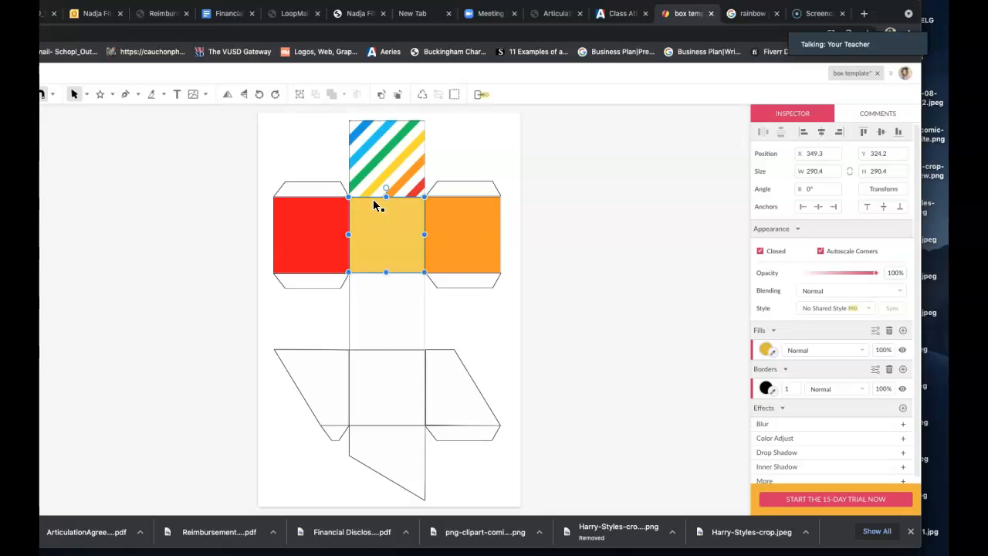
{"action": "key", "text": "super+z"}
{"action": "key", "text": "super+z"}
{"action": "key", "text": "super+z"}
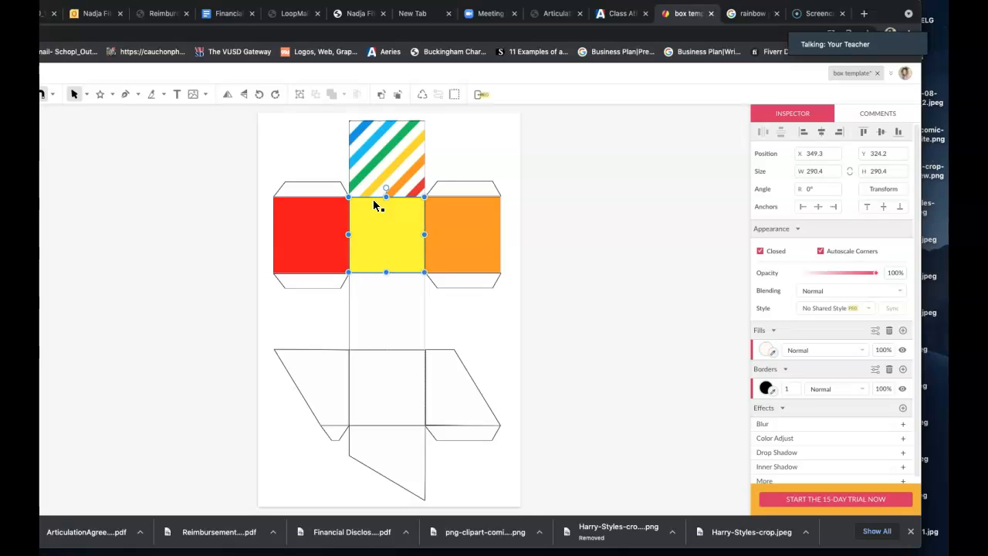
{"action": "key", "text": "super+z"}
{"action": "key", "text": "super+z"}
{"action": "key", "text": "super+z"}
{"action": "key", "text": "super+z"}
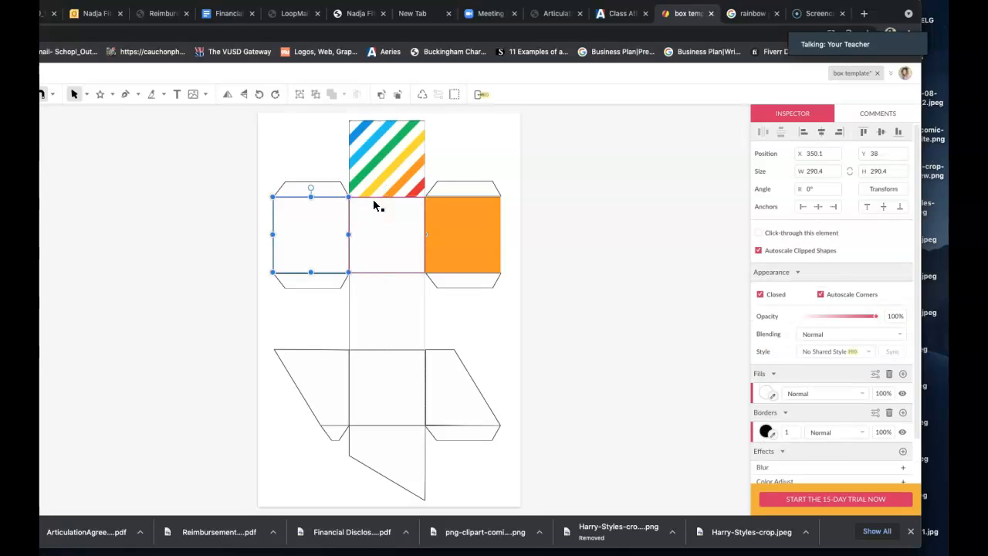
{"action": "key", "text": "super+z"}
{"action": "key", "text": "super+z"}
{"action": "key", "text": "super+z"}
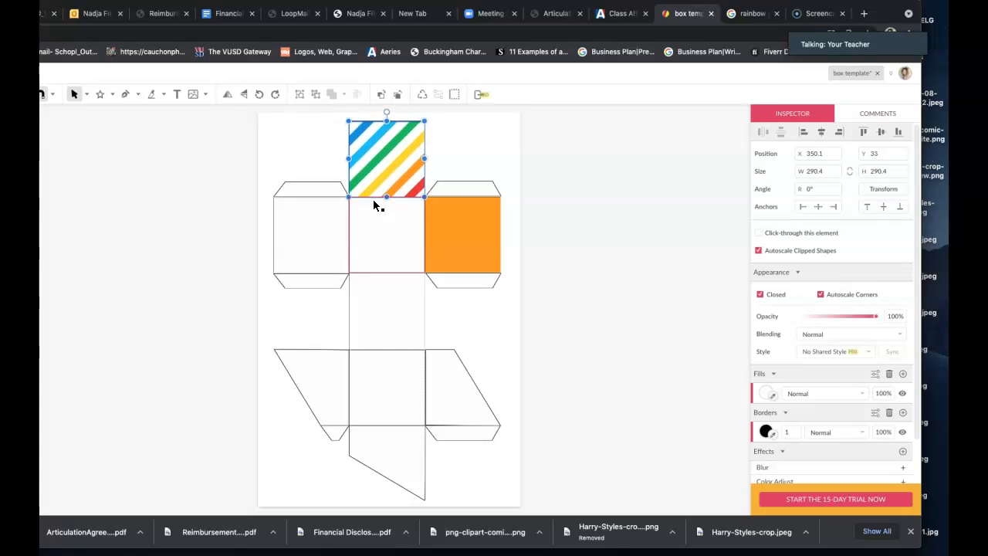
{"action": "key", "text": "super+z"}
{"action": "key", "text": "super+z"}
{"action": "key", "text": "super+z"}
{"action": "key", "text": "super+z"}
{"action": "key", "text": "super+z"}
{"action": "key", "text": "super+z"}
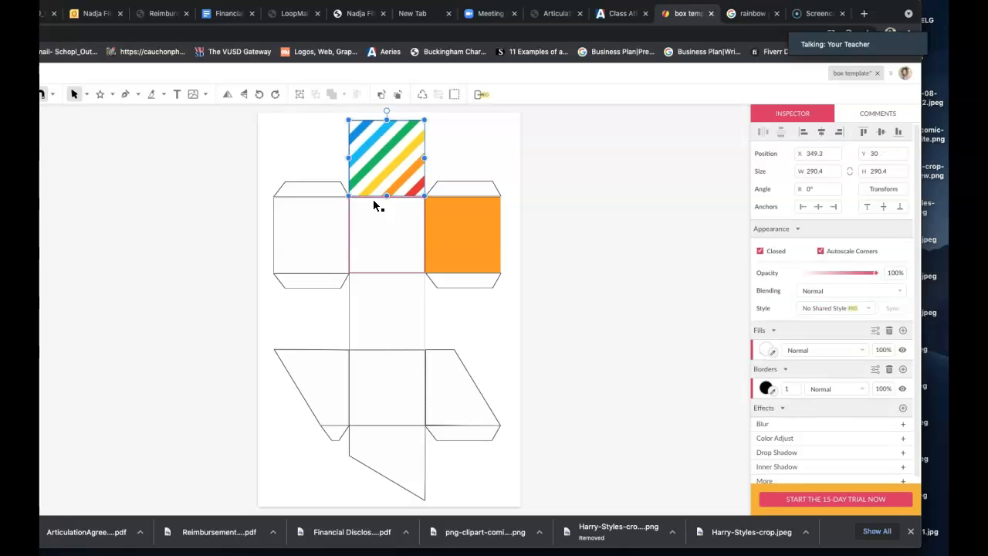
{"action": "key", "text": "super+z"}
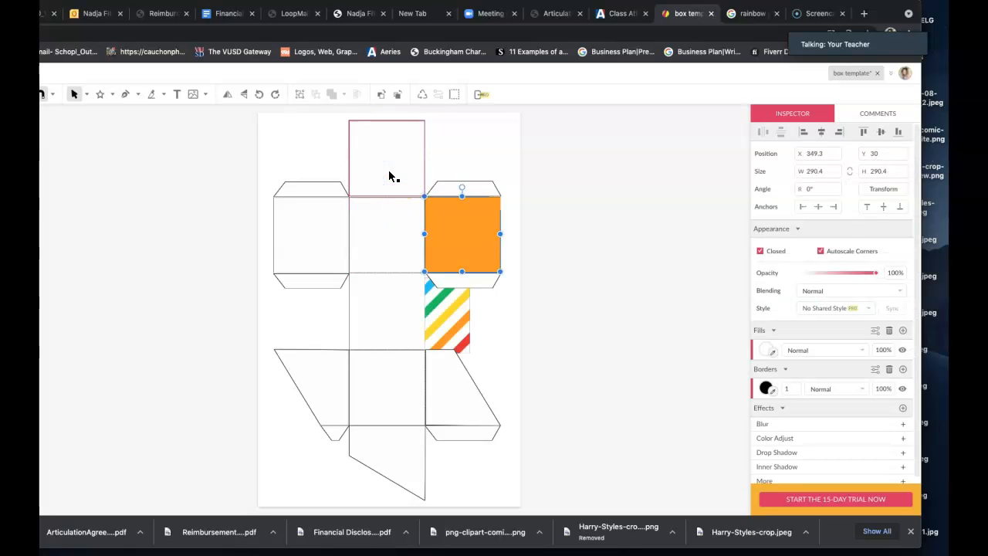
{"action": "key", "text": "super+z"}
{"action": "key", "text": "super+z"}
{"action": "left_click", "coordinate": [123, 289]}
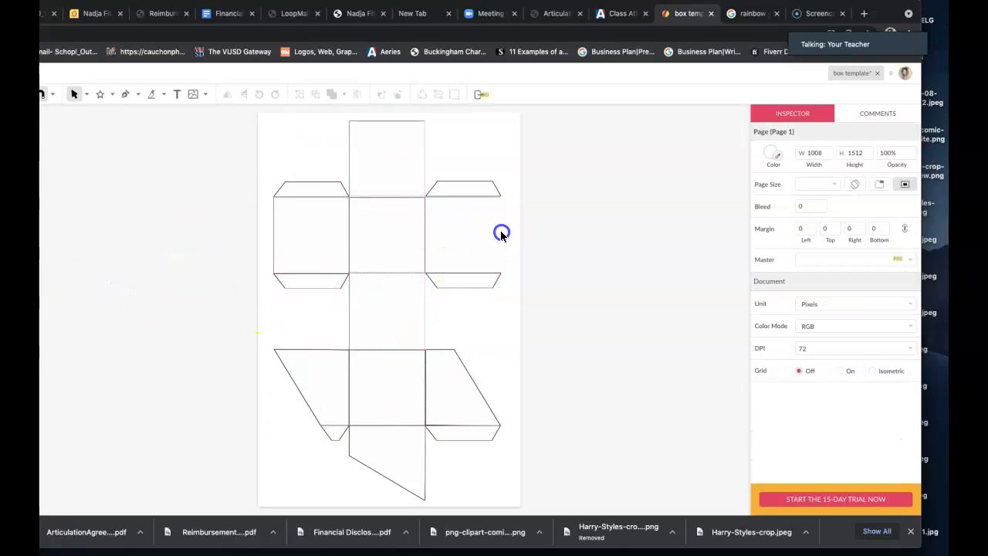
{"action": "left_click_drag", "start_coordinate": [488, 234], "coordinate": [422, 309]}
{"action": "left_click", "coordinate": [423, 159]}
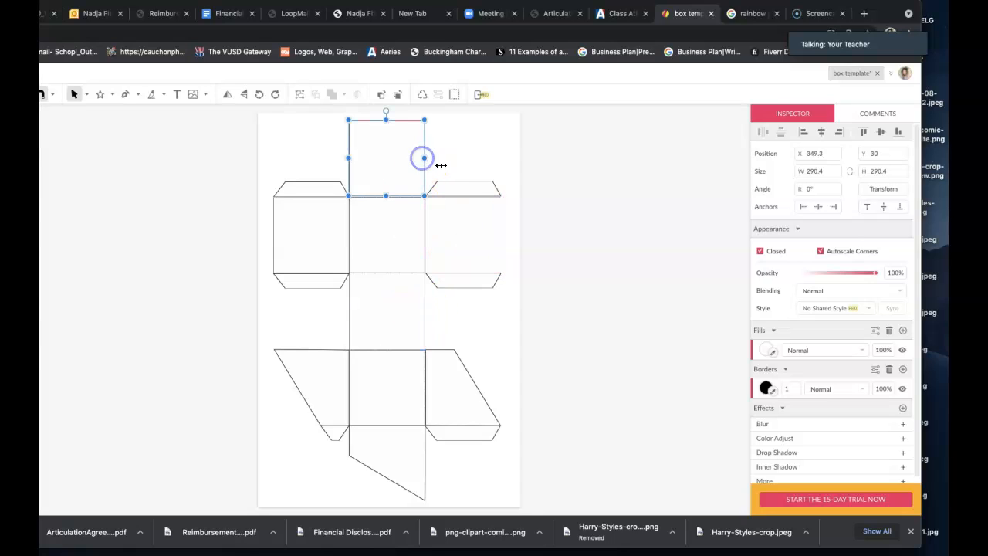
{"action": "left_click", "coordinate": [499, 237]}
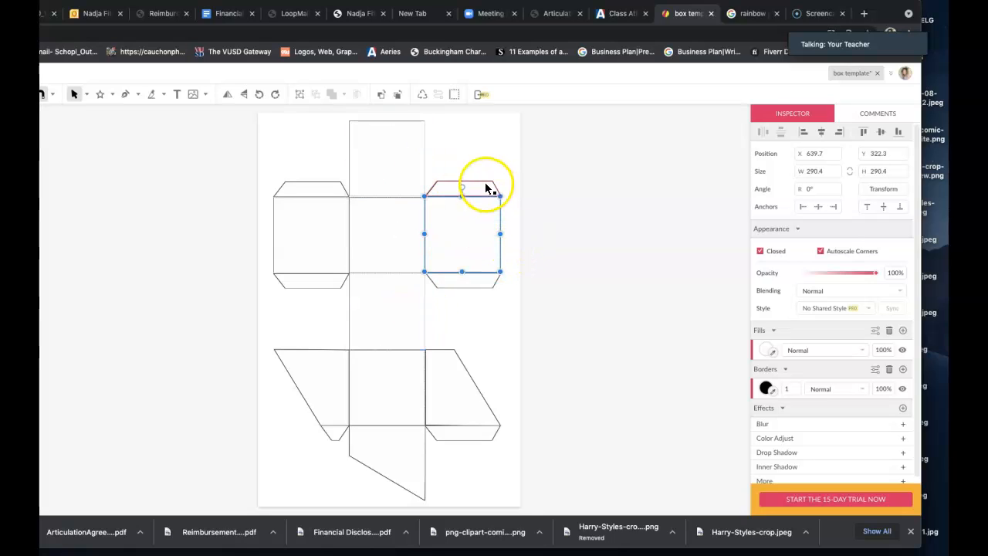
{"action": "left_click", "coordinate": [486, 185]}
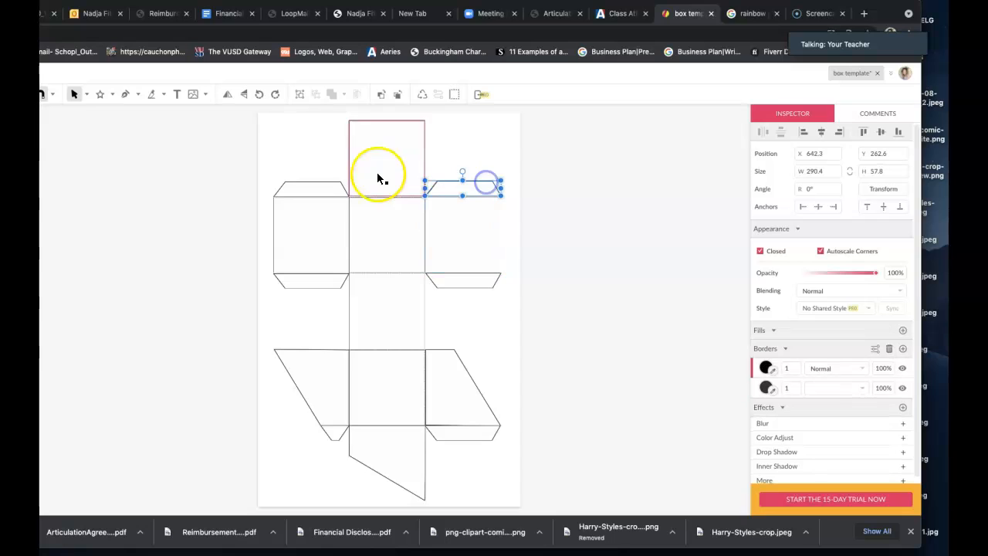
{"action": "left_click", "coordinate": [335, 185]}
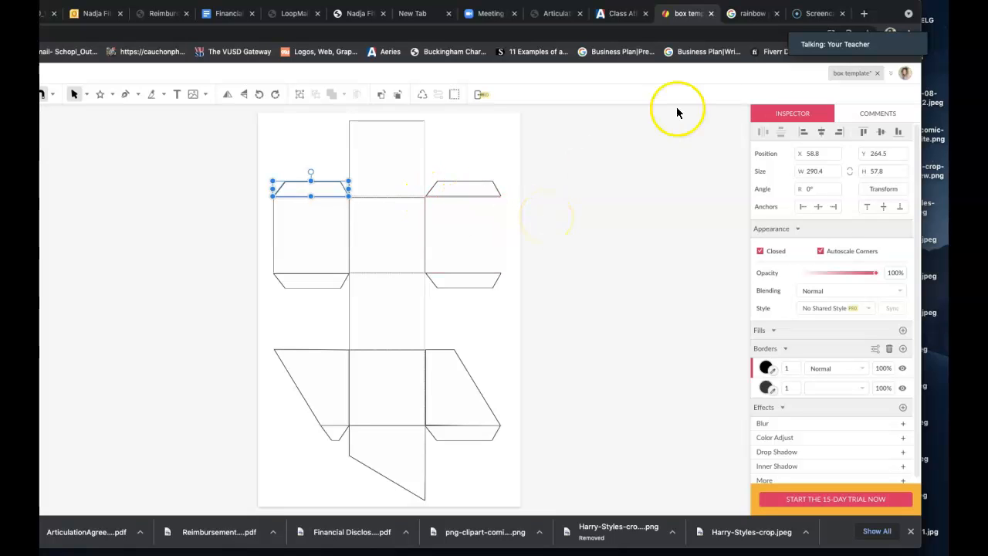
Switch to the rainbow pattern image search, try to save the diagonal stripe image to the Desktop as a JPEG, and cancel the save
{"action": "left_click", "coordinate": [755, 15]}
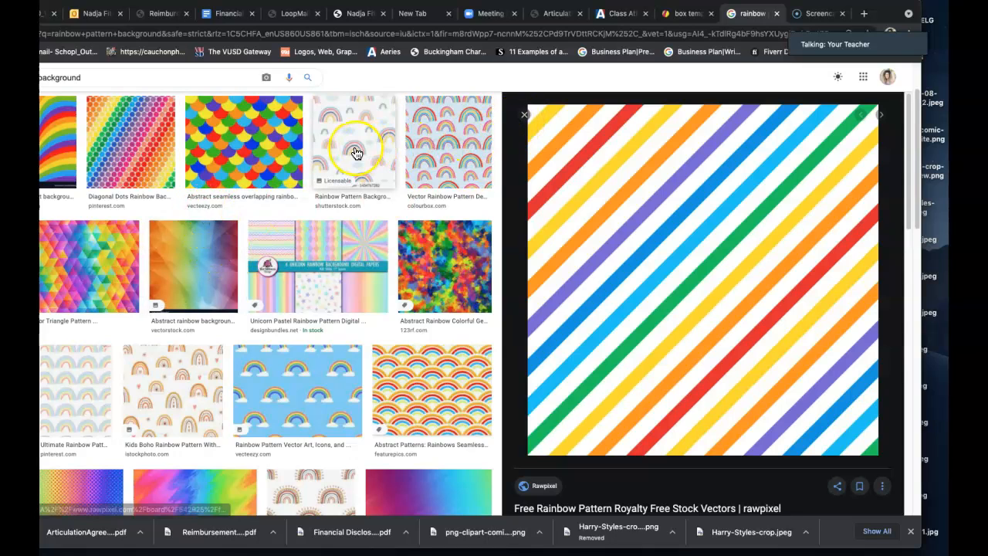
{"action": "left_click", "coordinate": [138, 153]}
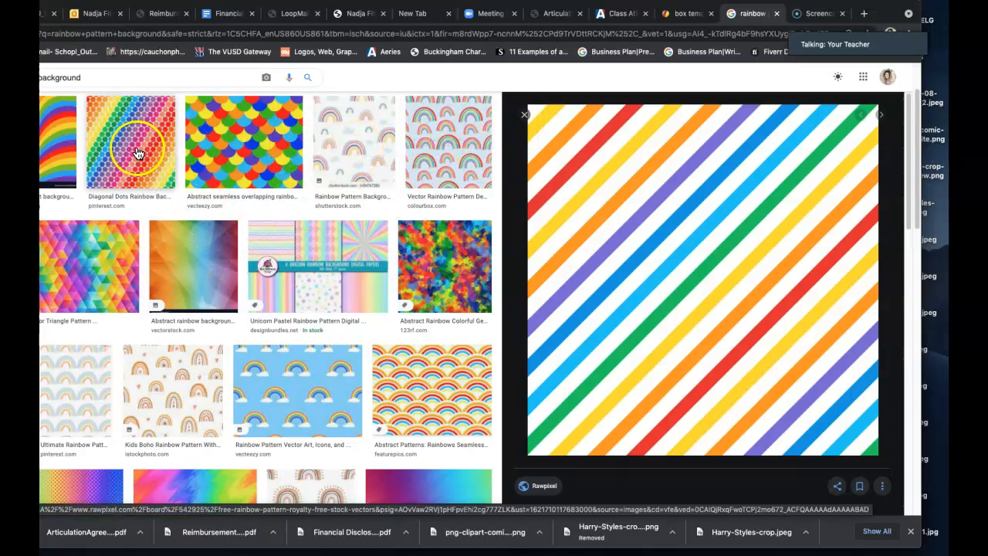
{"action": "left_click", "coordinate": [309, 251]}
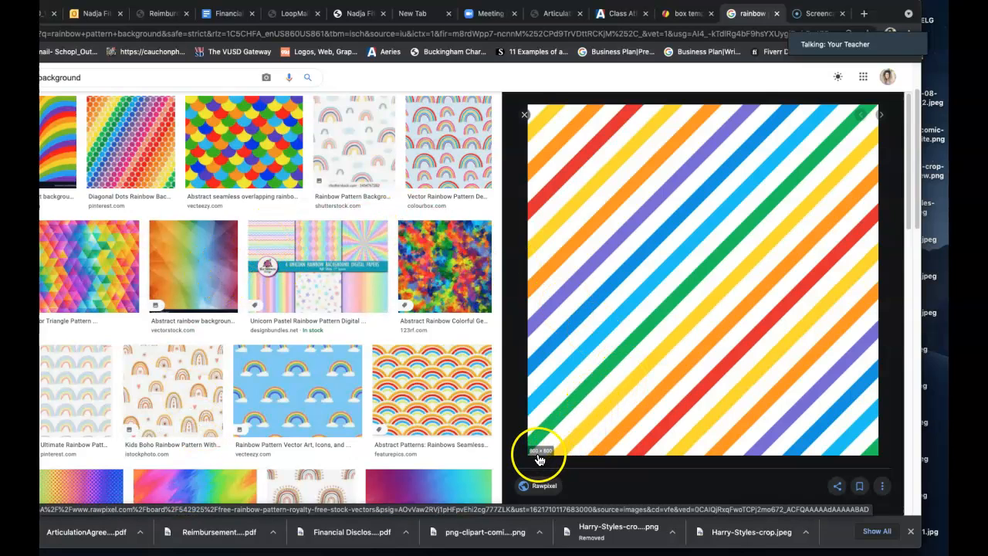
{"action": "right_click", "coordinate": [676, 245]}
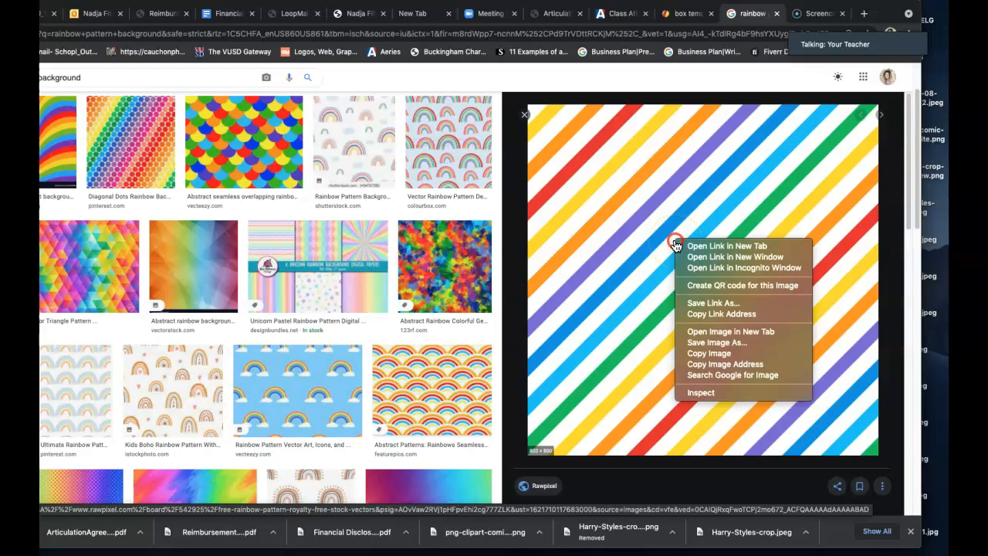
{"action": "left_click", "coordinate": [708, 343]}
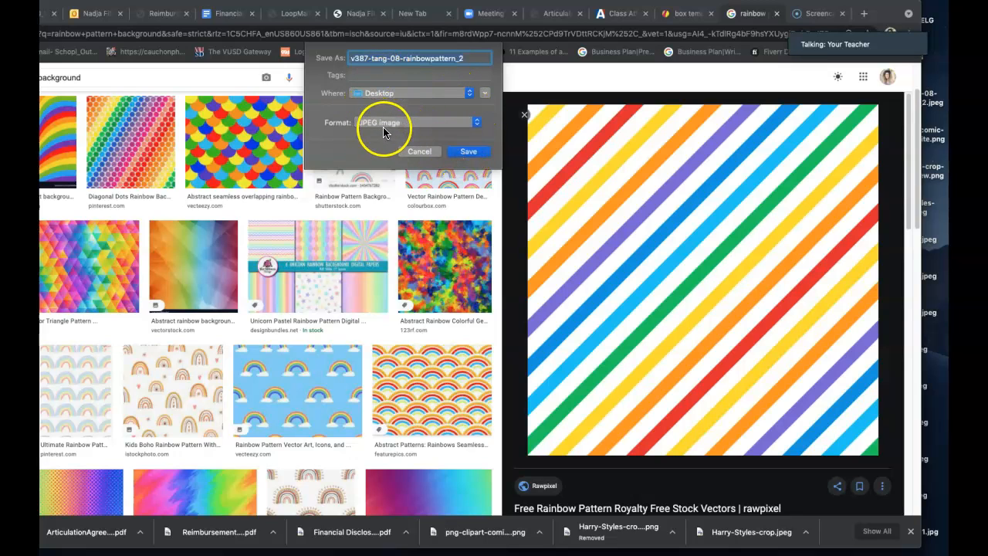
{"action": "left_click", "coordinate": [471, 154]}
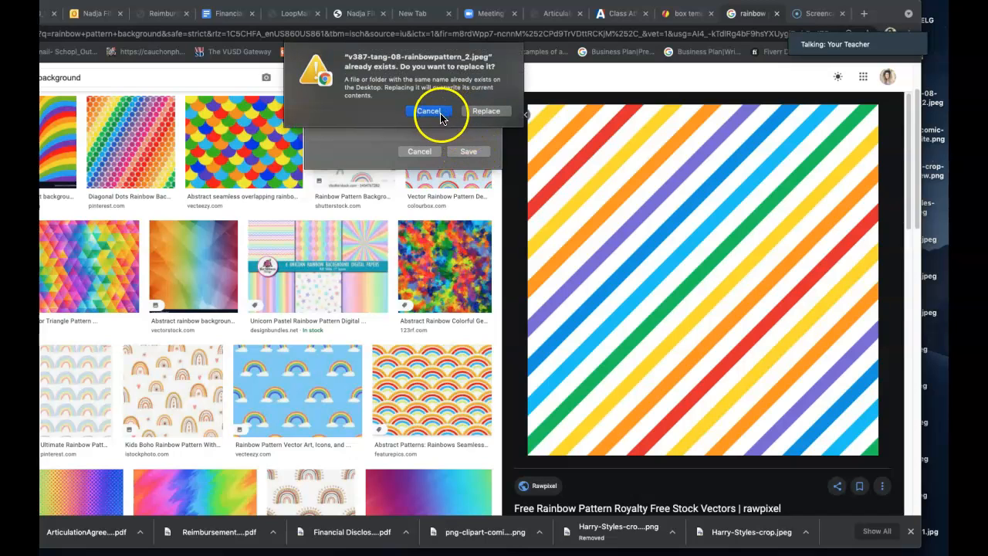
{"action": "left_click", "coordinate": [428, 110]}
{"action": "left_click", "coordinate": [421, 151]}
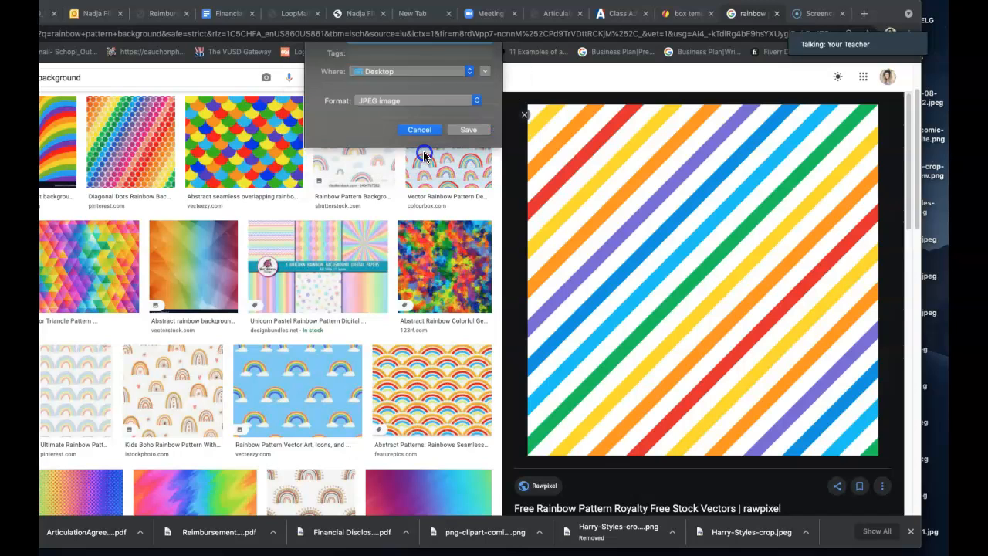
Return to the box template and import the rainbow stripe image v387-tang-08-rainbowpattern_2.jpeg from the Desktop
{"action": "left_click", "coordinate": [690, 16]}
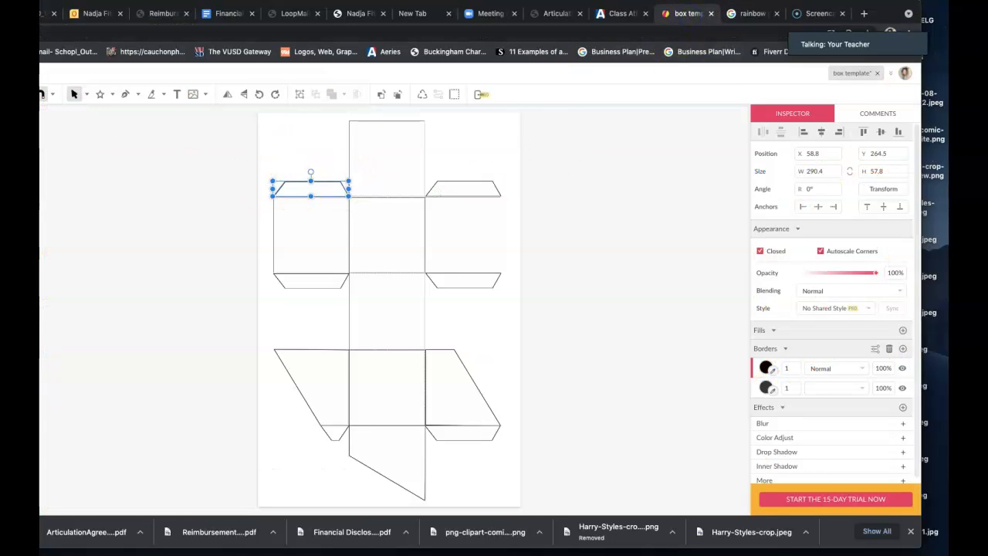
{"action": "mouse_move", "coordinate": [23, 283]}
{"action": "left_click", "coordinate": [53, 282]}
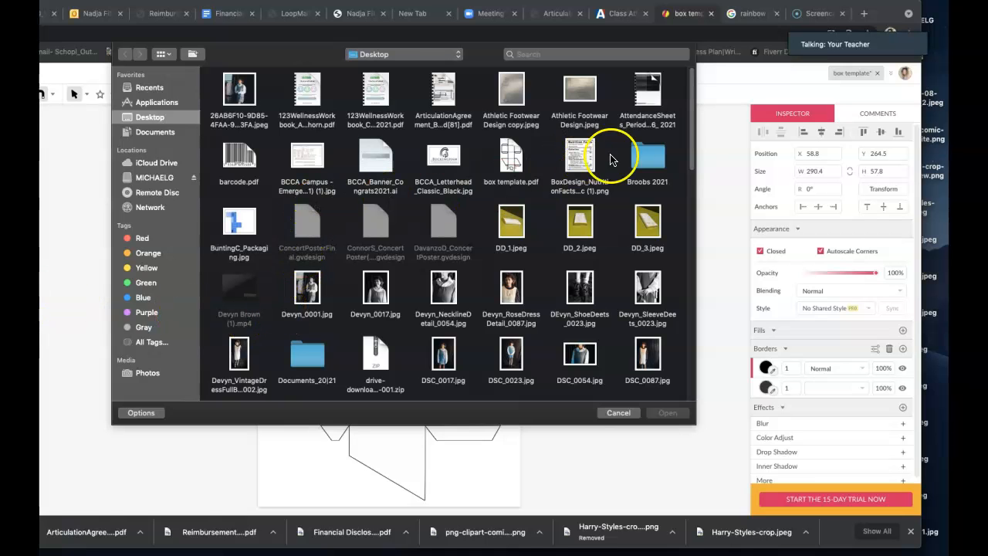
{"action": "left_click_drag", "start_coordinate": [693, 162], "coordinate": [710, 393]}
{"action": "left_click", "coordinate": [375, 292]}
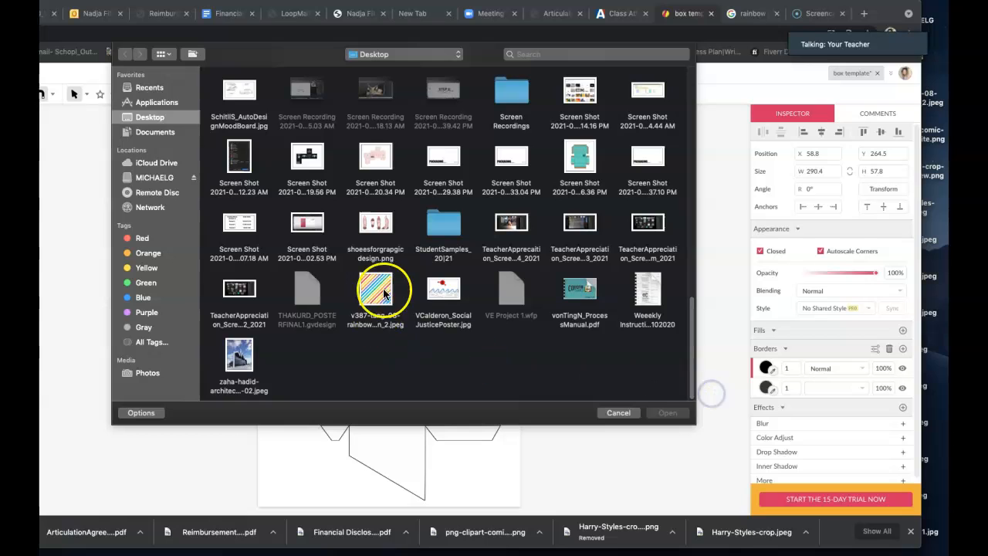
{"action": "left_click", "coordinate": [668, 413]}
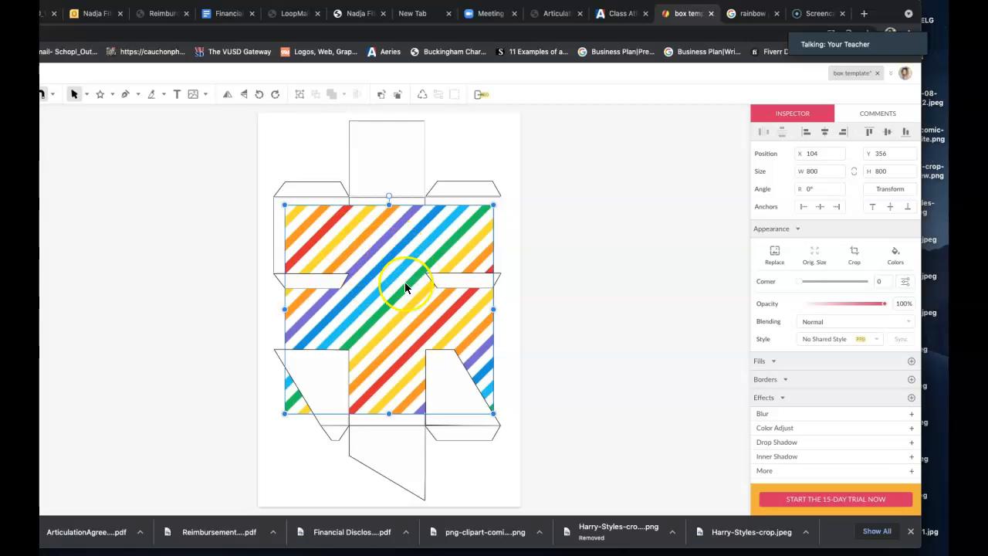
Bring the striped image in front of all the box outlines and move it to about X 105, Y 297
{"action": "left_click", "coordinate": [398, 96]}
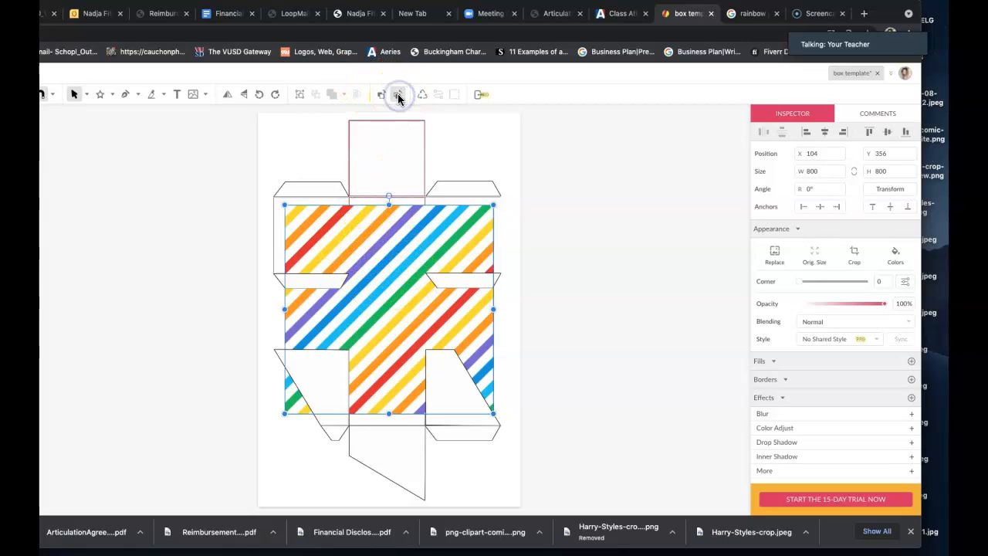
{"action": "left_click", "coordinate": [380, 96]}
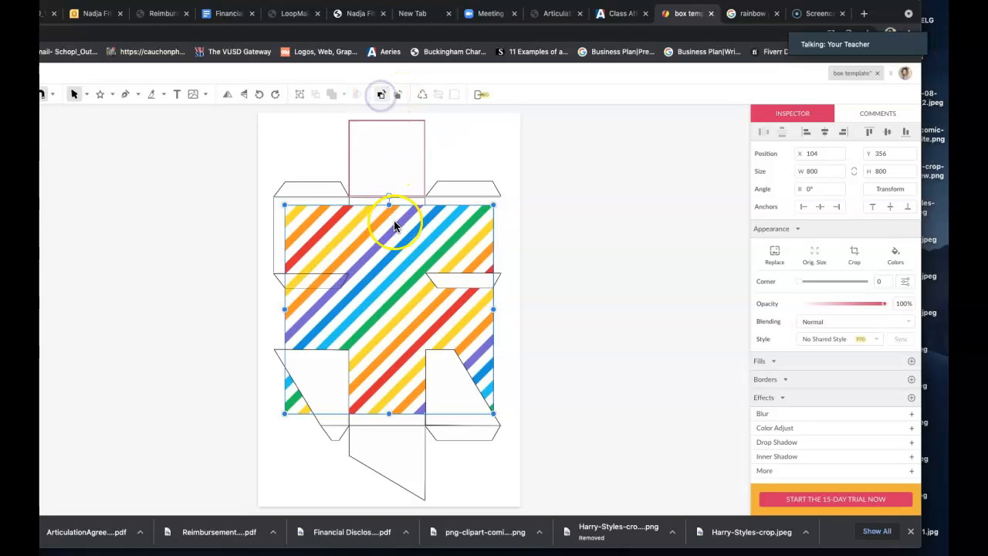
{"action": "left_click", "coordinate": [491, 219]}
{"action": "left_click_drag", "start_coordinate": [491, 218], "coordinate": [405, 220]}
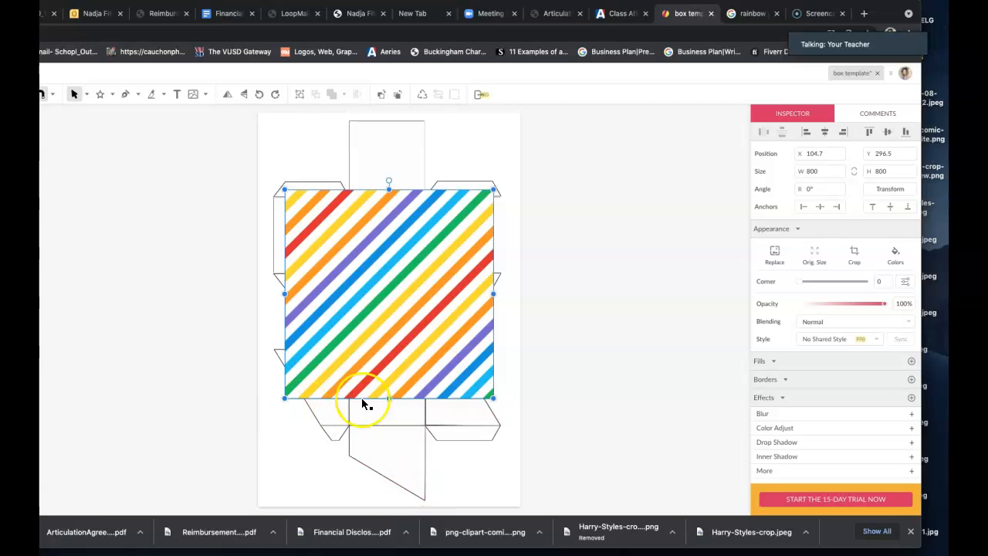
Move the striped image to about X 63, Y 325, and place a copy of the top square panel over it at about X 336, Y 513
{"action": "left_click_drag", "start_coordinate": [378, 277], "coordinate": [498, 297]}
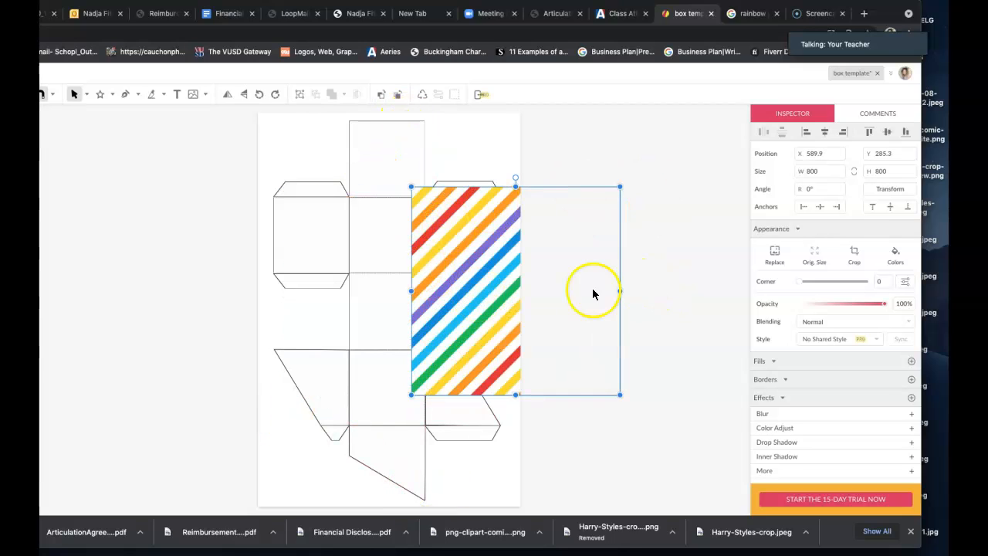
{"action": "left_click_drag", "start_coordinate": [576, 298], "coordinate": [439, 302]}
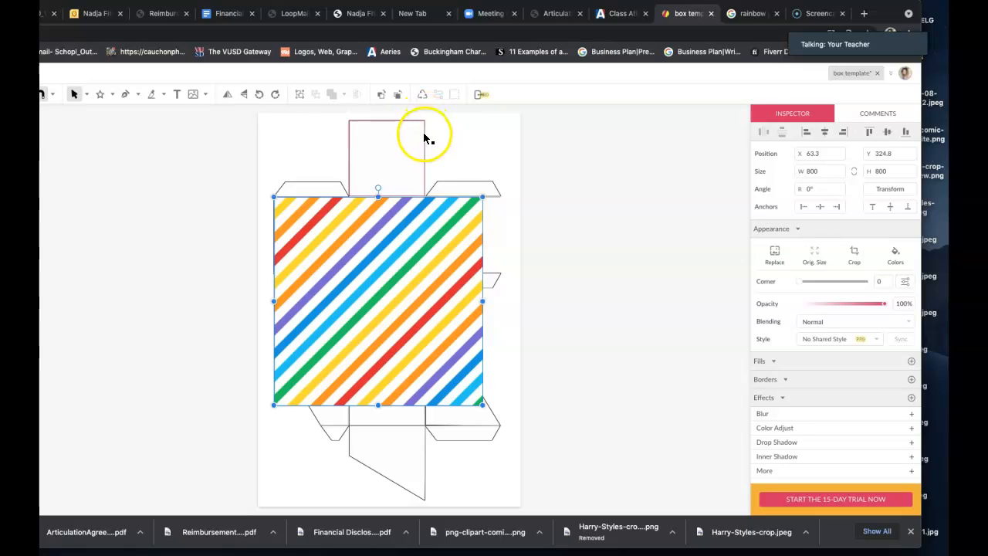
{"action": "left_click", "coordinate": [424, 175]}
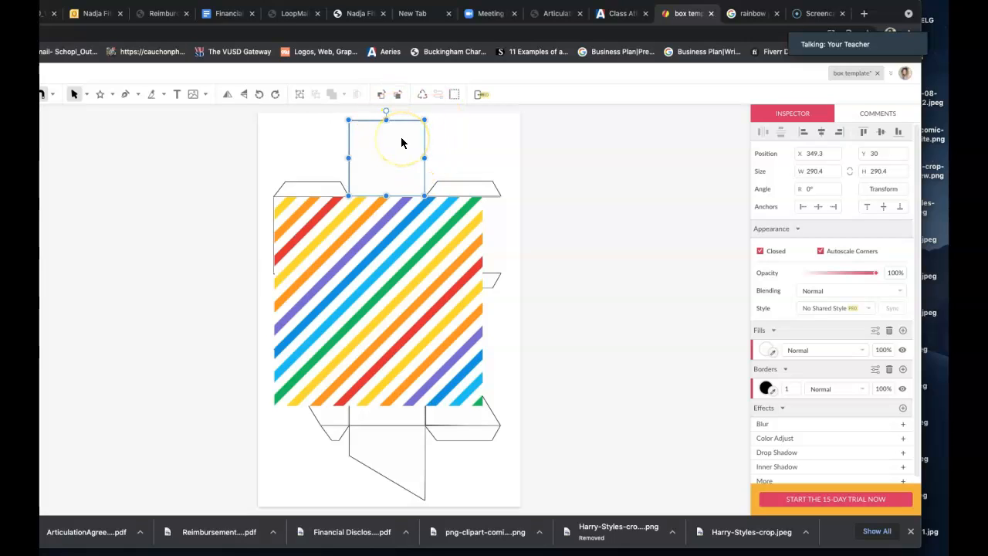
{"action": "left_click_drag", "start_coordinate": [400, 147], "coordinate": [393, 273]}
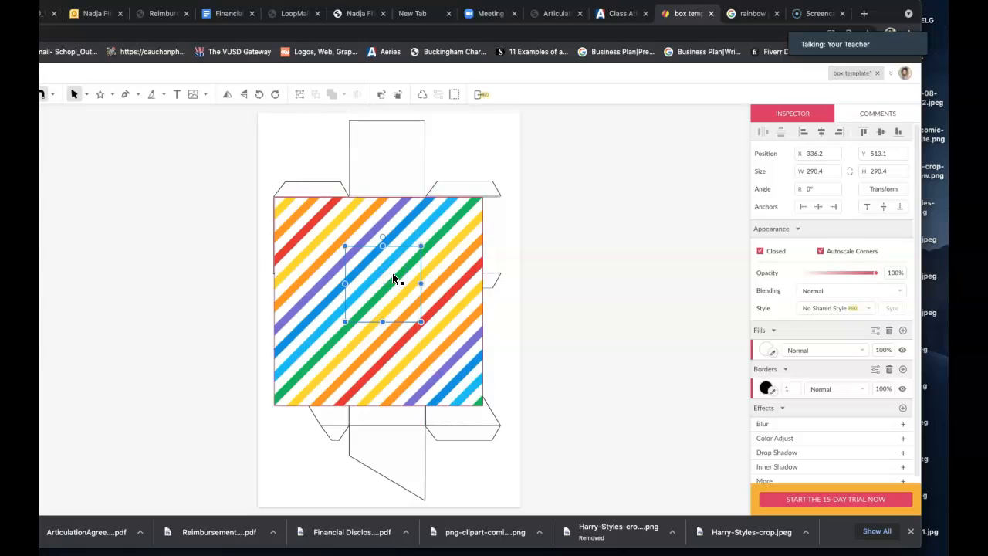
Clip the striped image inside the copied square and move the clipped square onto the top panel at about X 349, Y 32
{"action": "left_click", "coordinate": [314, 241]}
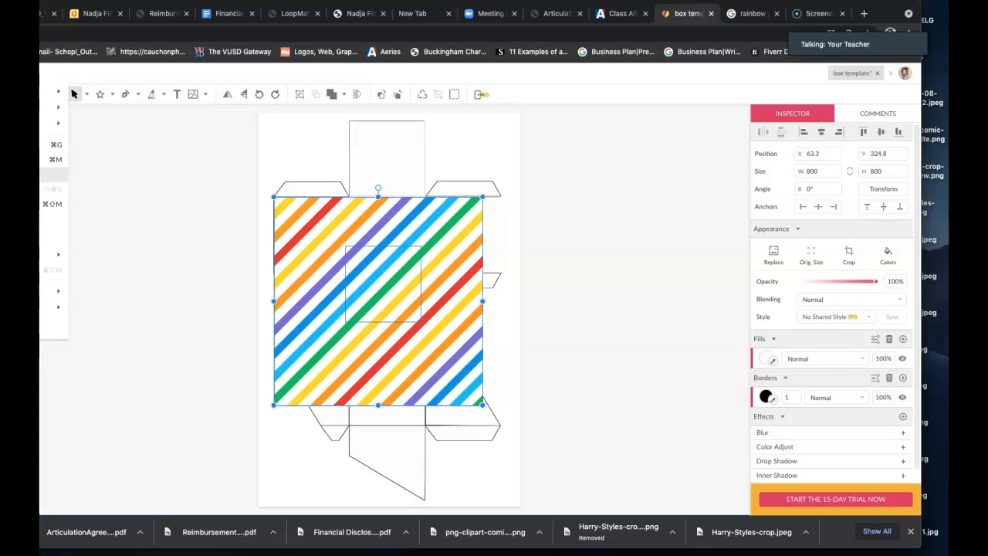
{"action": "left_click", "coordinate": [54, 174]}
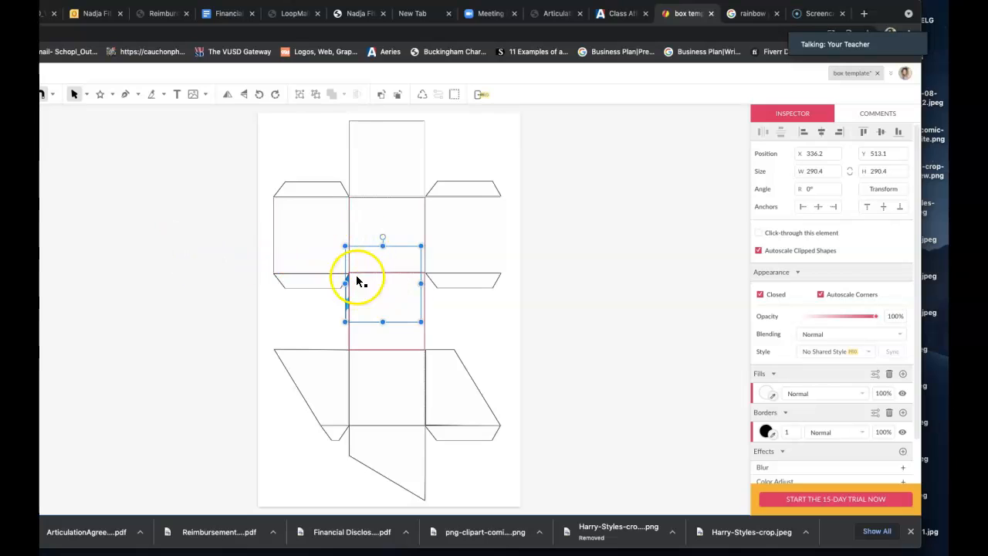
{"action": "left_click", "coordinate": [347, 315]}
{"action": "left_click_drag", "start_coordinate": [347, 315], "coordinate": [351, 185]}
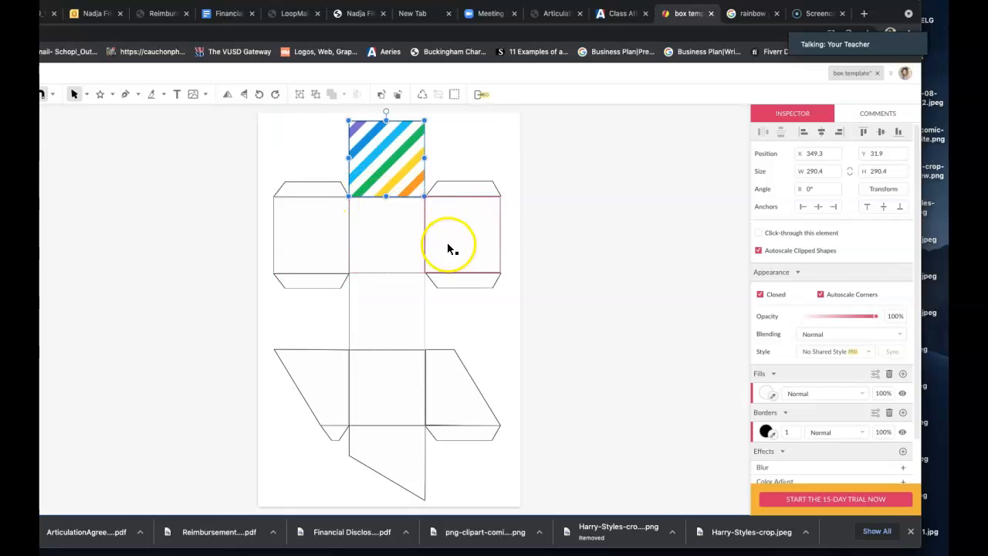
Try shifting the striped image inside the top panel's clipped square down to about Y 100
{"action": "left_click", "coordinate": [384, 163]}
{"action": "left_click", "coordinate": [383, 163]}
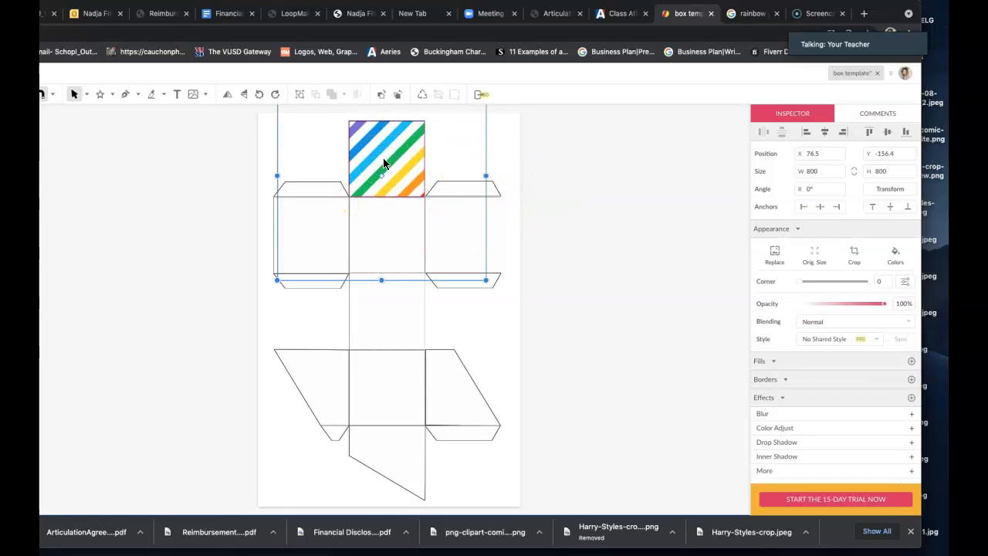
{"action": "left_click_drag", "start_coordinate": [389, 163], "coordinate": [389, 231]}
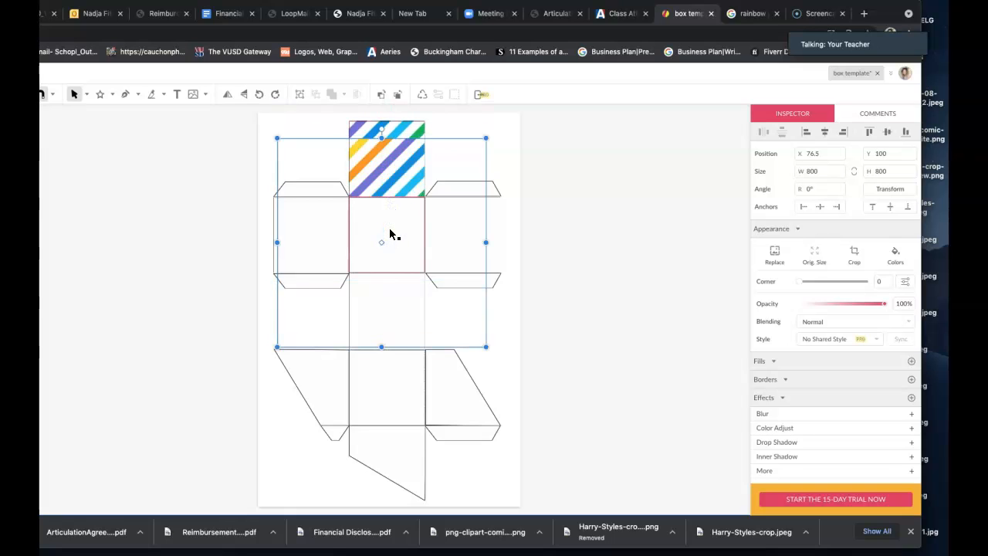
Remove the blank square panel beside the second centre panel, and place a copy of the top striped square at about X 242, Y 137
{"action": "mouse_move", "coordinate": [388, 167]}
{"action": "left_mouse_down"}
{"action": "mouse_move", "coordinate": [398, 231]}
{"action": "mouse_move", "coordinate": [347, 221]}
{"action": "mouse_move", "coordinate": [320, 270]}
{"action": "mouse_move", "coordinate": [595, 267]}
{"action": "left_mouse_up"}
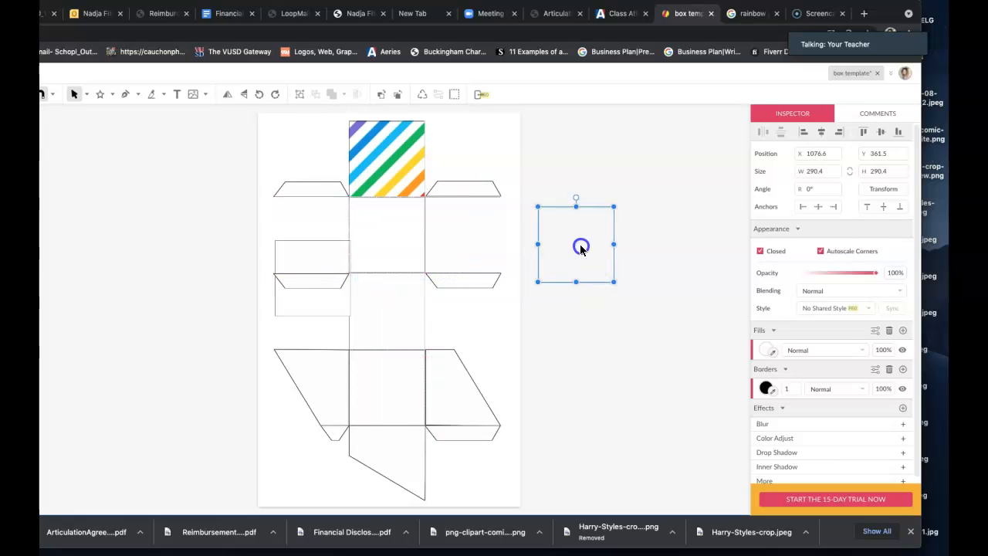
{"action": "left_click", "coordinate": [428, 156]}
{"action": "left_click", "coordinate": [417, 159]}
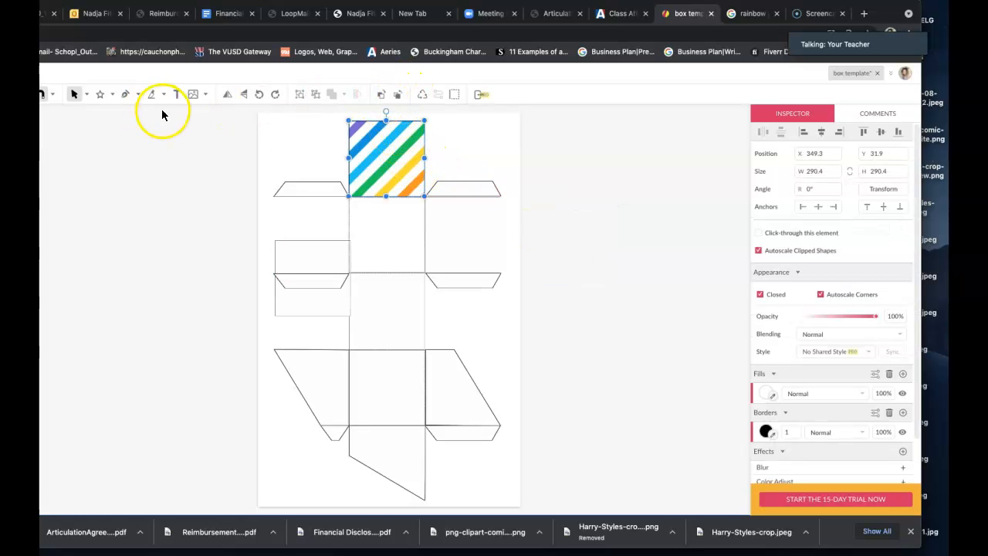
{"action": "left_click_drag", "start_coordinate": [422, 184], "coordinate": [336, 160]}
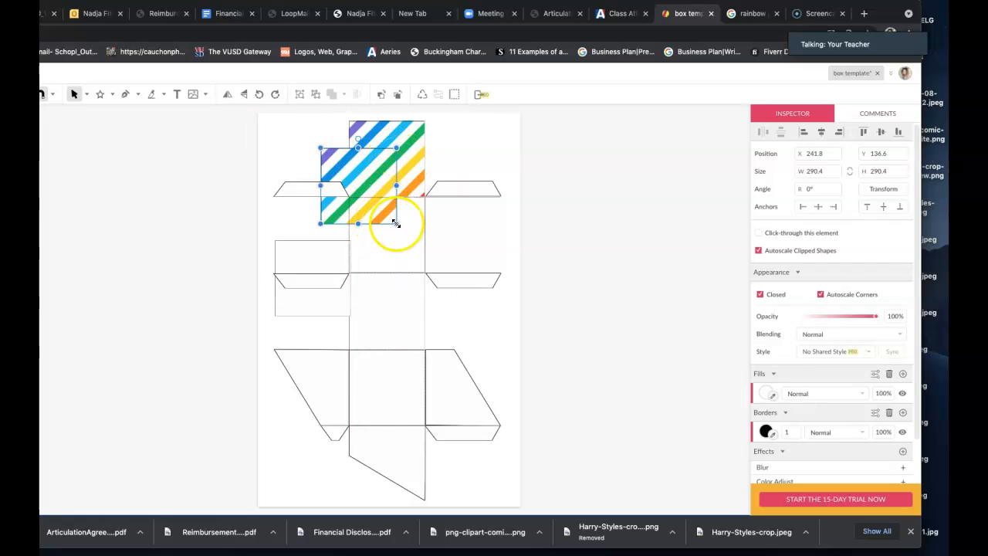
Resize the striped copy to about 287 px square and move it onto the third panel down the centre column, about X 355, Y 618
{"action": "left_click_drag", "start_coordinate": [396, 223], "coordinate": [412, 253]}
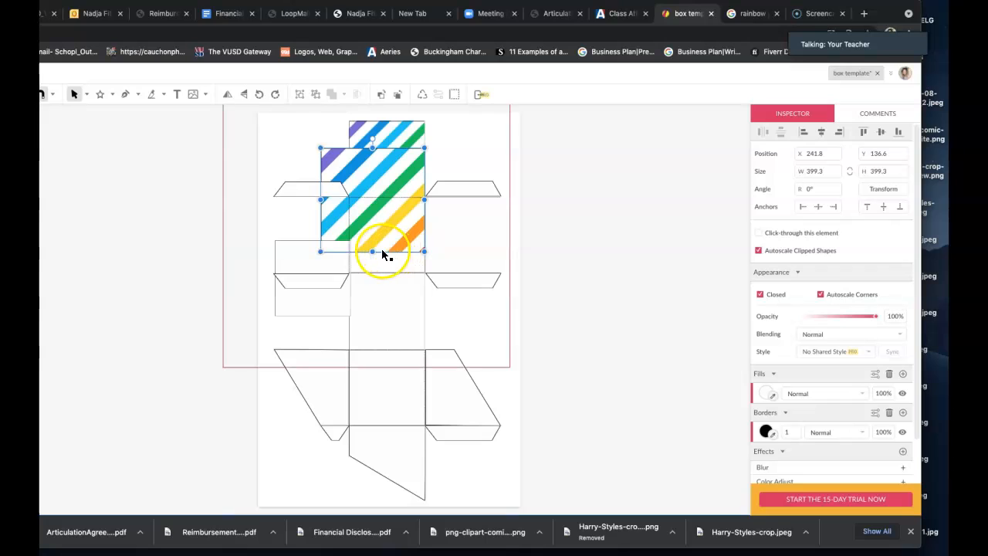
{"action": "left_click_drag", "start_coordinate": [320, 254], "coordinate": [299, 270]}
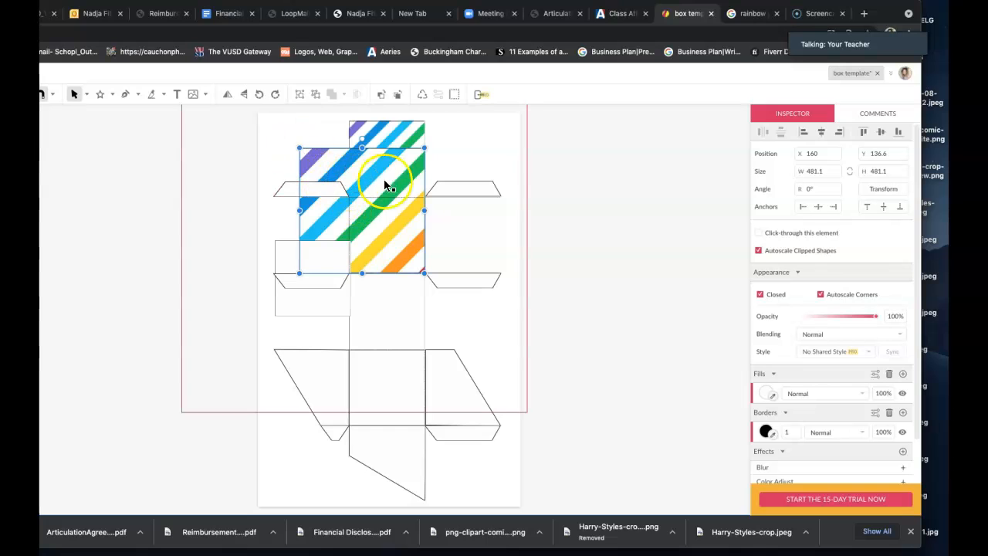
{"action": "left_click_drag", "start_coordinate": [301, 147], "coordinate": [354, 204]}
{"action": "left_click", "coordinate": [419, 214]}
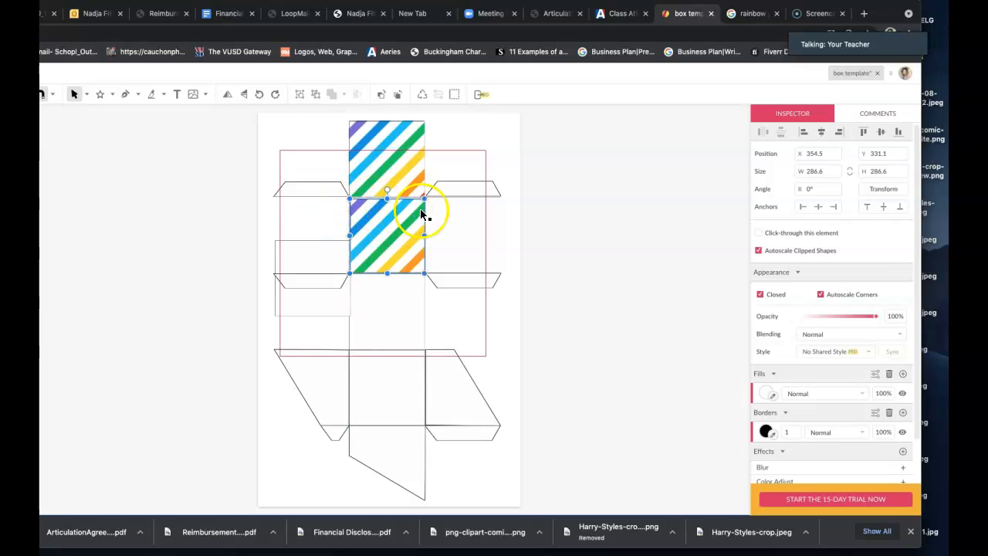
{"action": "left_click_drag", "start_coordinate": [398, 235], "coordinate": [205, 161]}
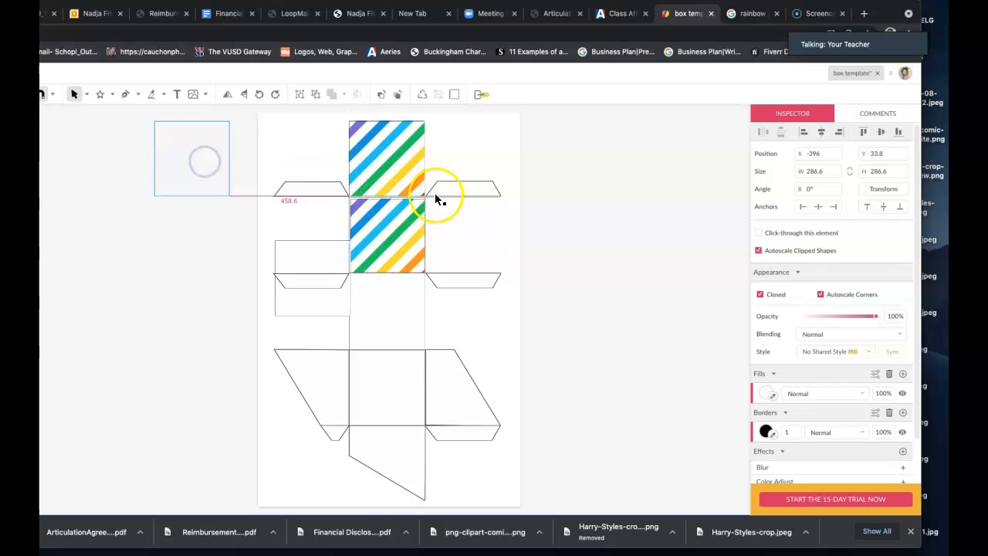
{"action": "left_click_drag", "start_coordinate": [218, 194], "coordinate": [402, 317]}
Delete the displaced blank square overlapping the lower left tab and clear the selection
{"action": "left_click", "coordinate": [294, 314]}
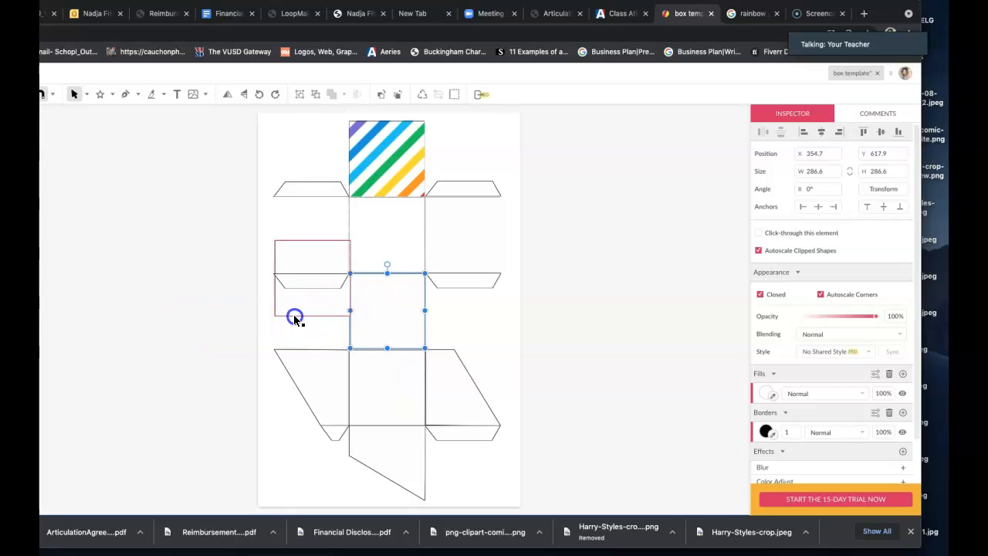
{"action": "left_click", "coordinate": [294, 321]}
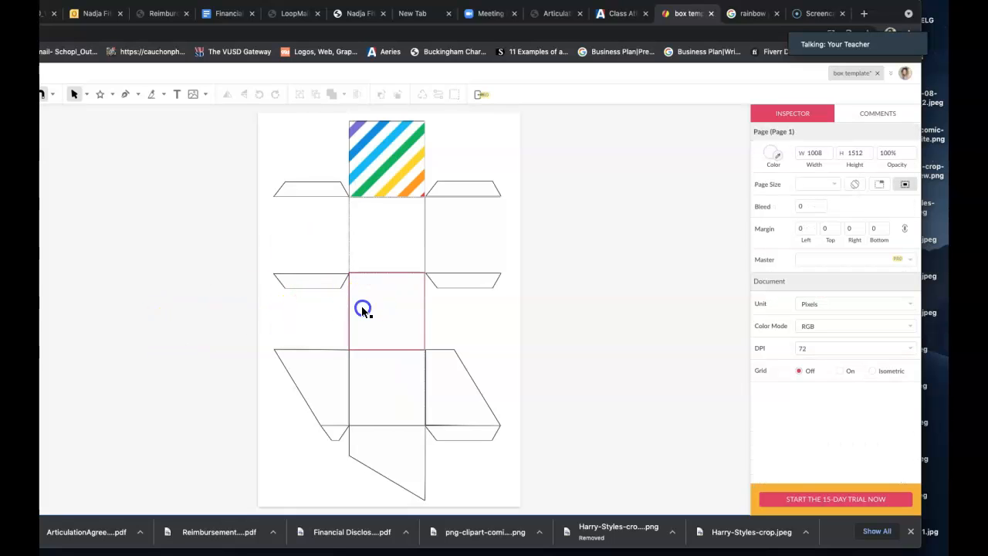
{"action": "left_click", "coordinate": [360, 310]}
{"action": "key", "text": "Delete"}
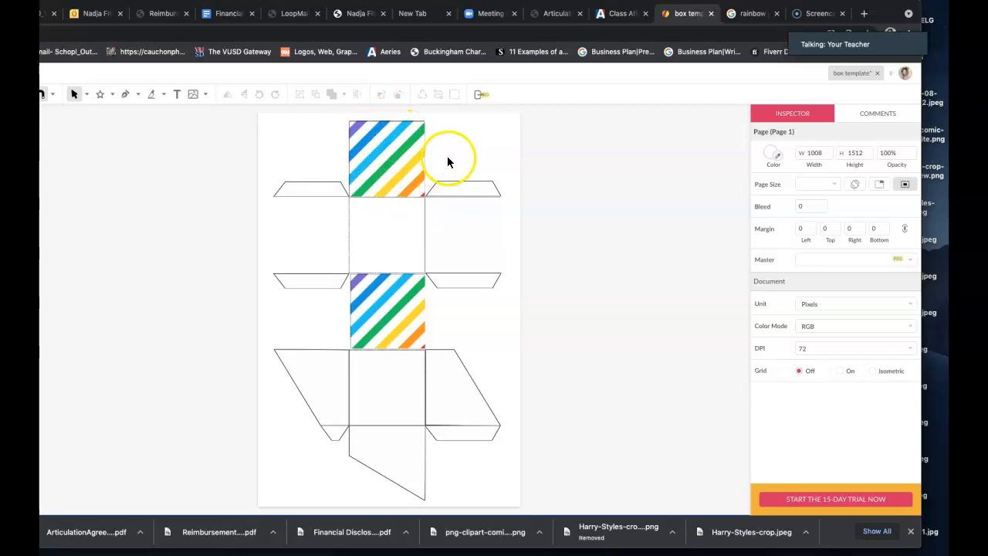
Save the design to a file on the Desktop in GVDESIGN format, named LAstnameFirstinitial_PackageDesign
{"action": "left_click", "coordinate": [849, 74]}
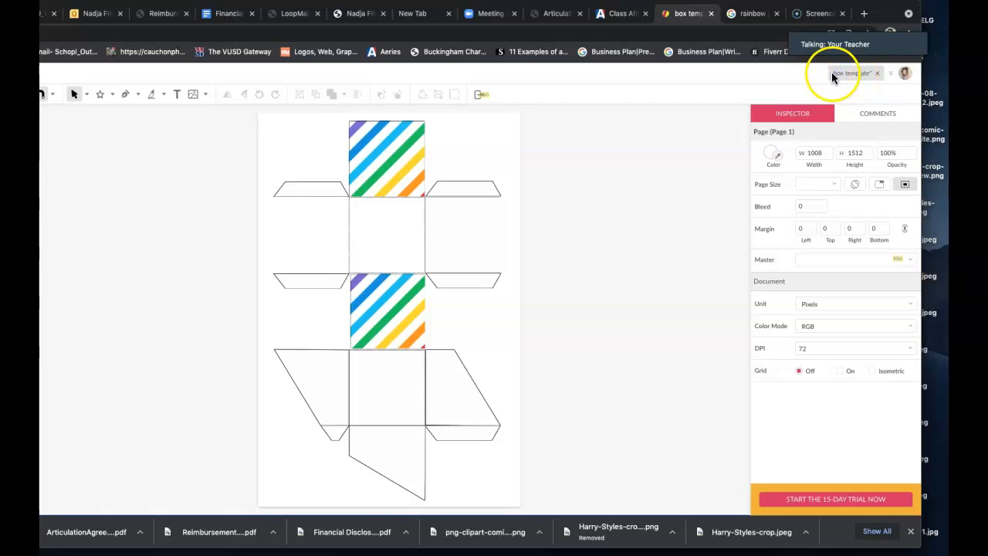
{"action": "left_click", "coordinate": [854, 73]}
{"action": "key", "text": "super+s"}
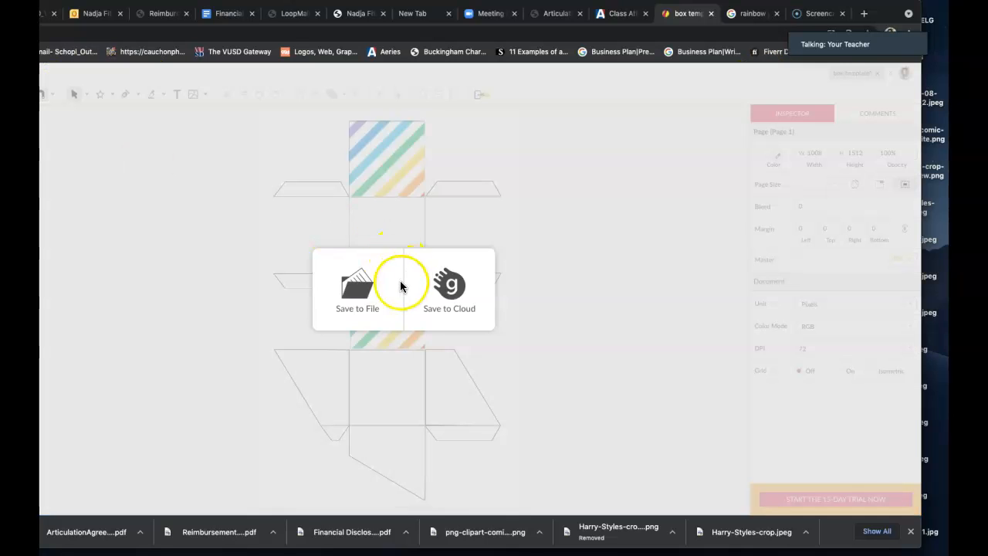
{"action": "left_click", "coordinate": [358, 290]}
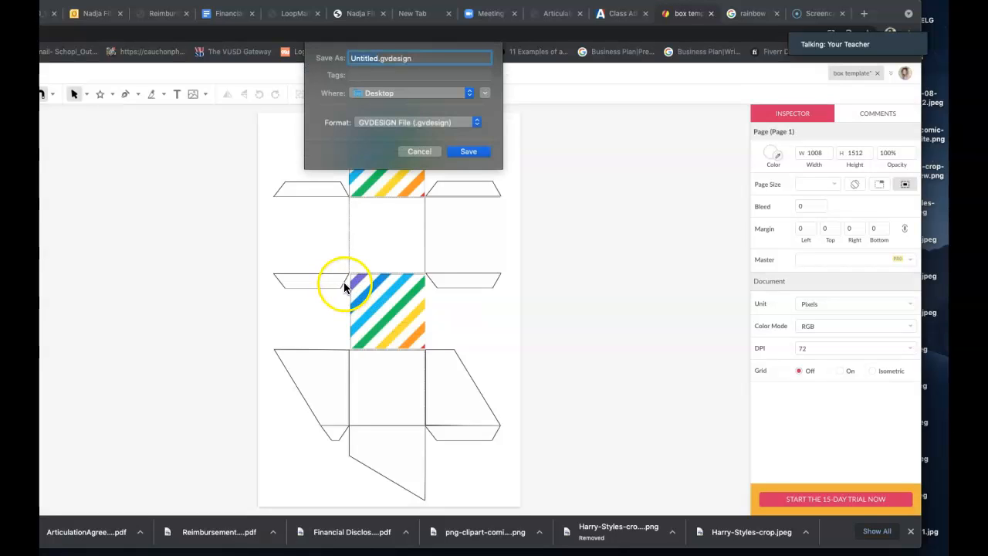
{"action": "type", "text": "LAstnameFirstinitial_"}
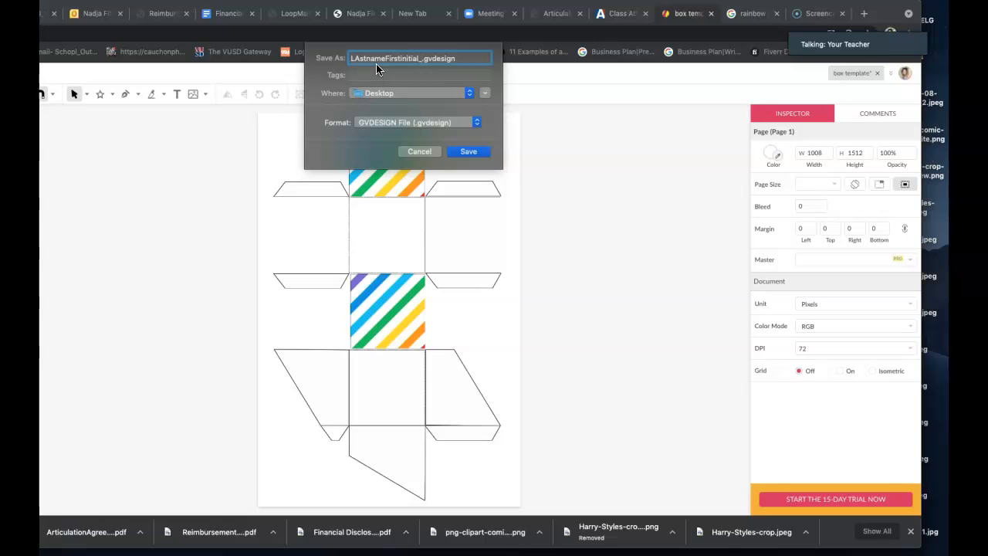
{"action": "type", "text": "PAckageDesign"}
{"action": "left_click", "coordinate": [418, 58]}
{"action": "key", "text": "BackSpace"}
{"action": "type", "text": "a"}
{"action": "left_click", "coordinate": [470, 153]}
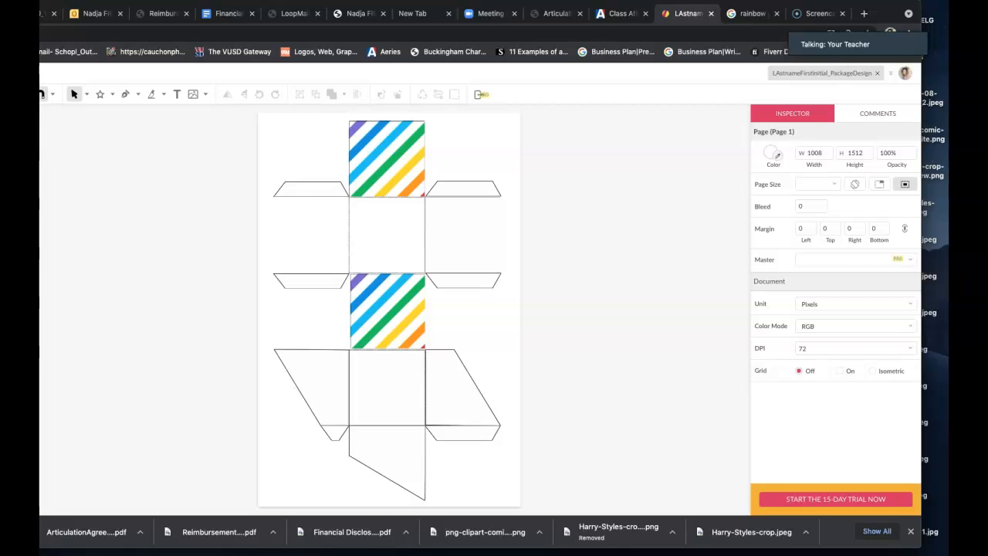
Export the design as a JPEG image (.jpg)
{"action": "mouse_move", "coordinate": [17, 319]}
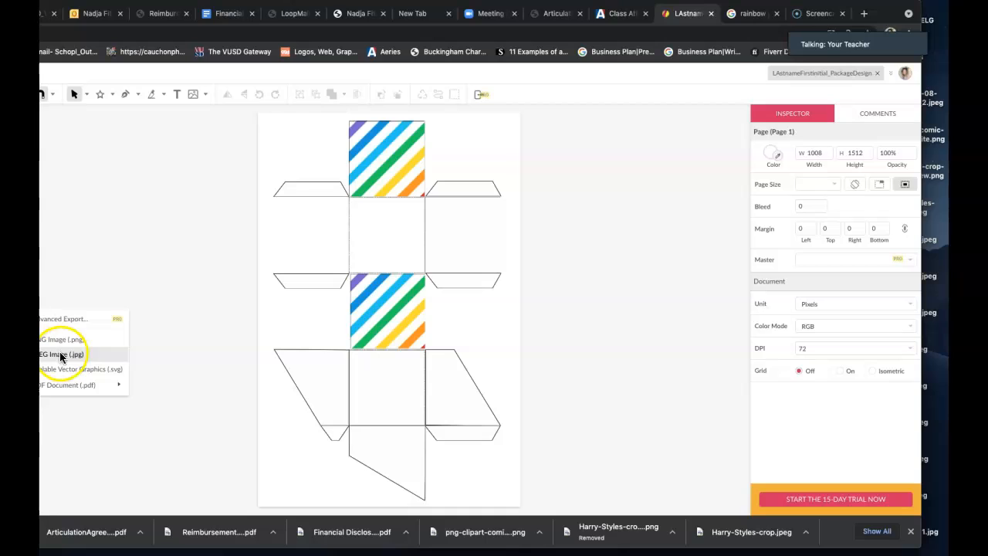
{"action": "mouse_move", "coordinate": [65, 390]}
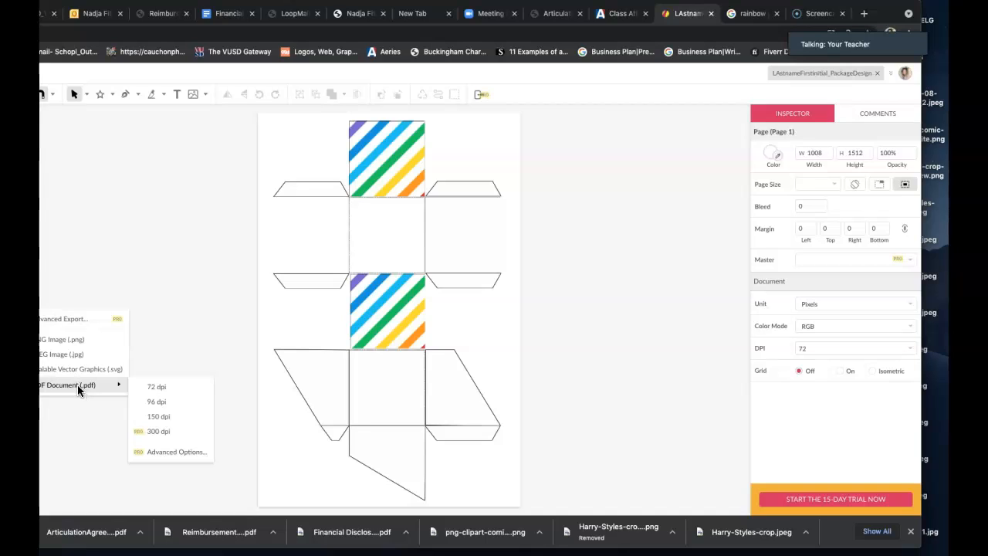
{"action": "left_click", "coordinate": [75, 358]}
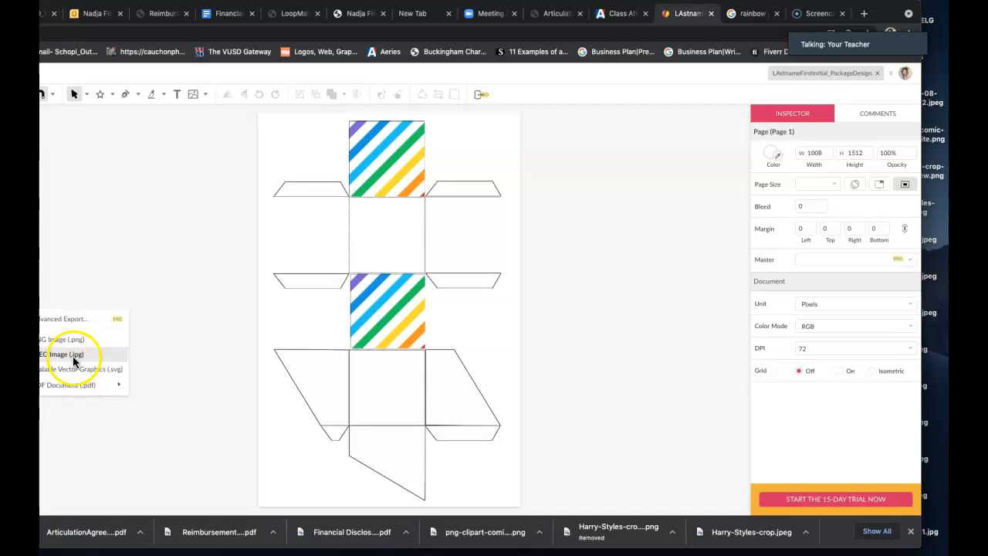